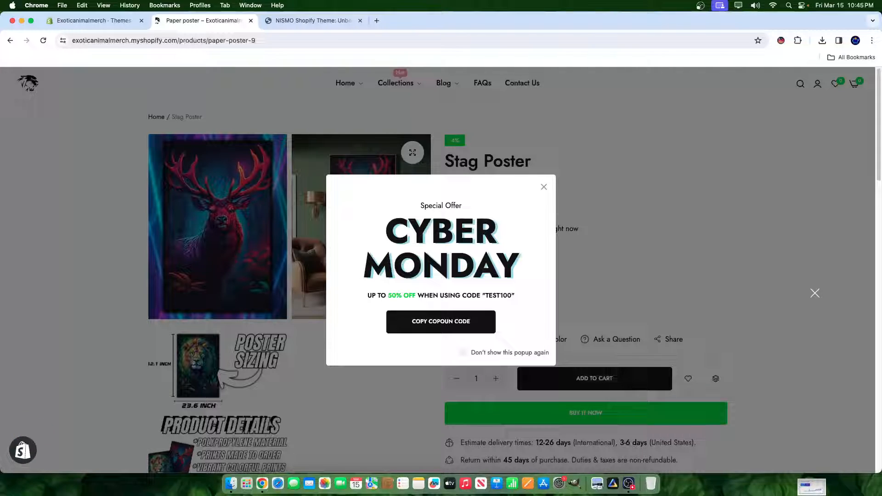
- Open exoticspetclub.com in a new browser tab and look through the blog posts on its home page
left_click(375, 20)
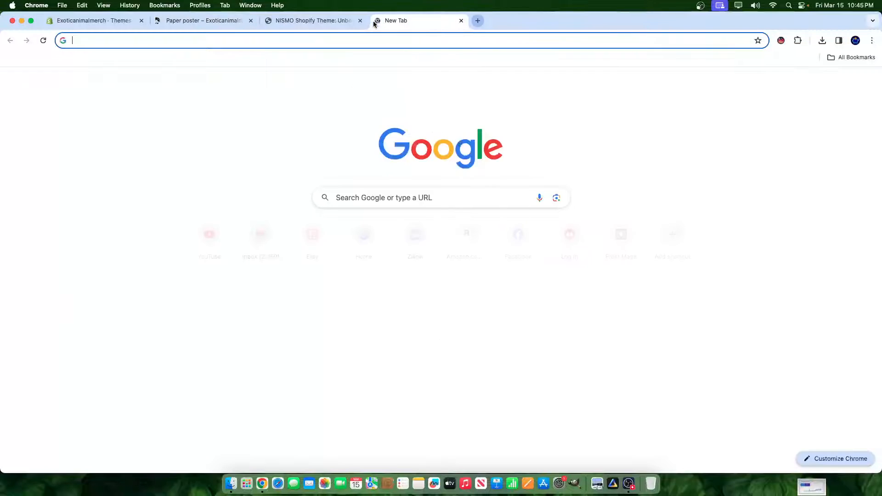
type("exoticspetclub.com")
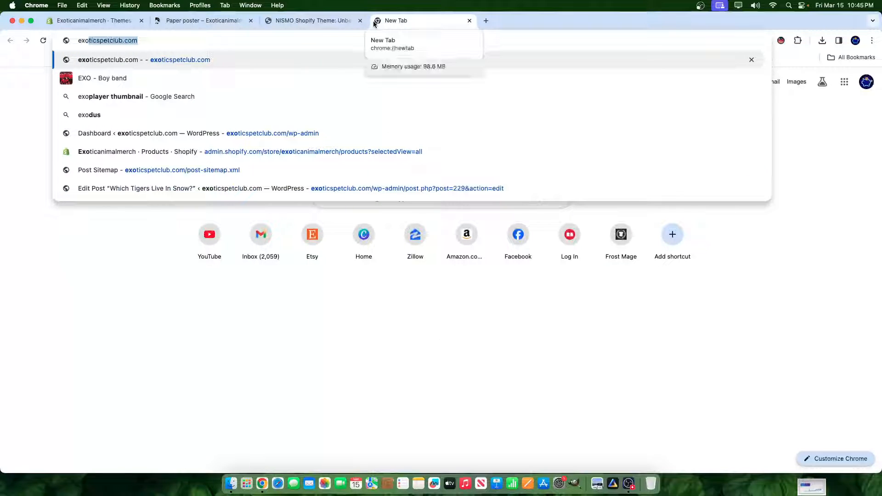
key("Return")
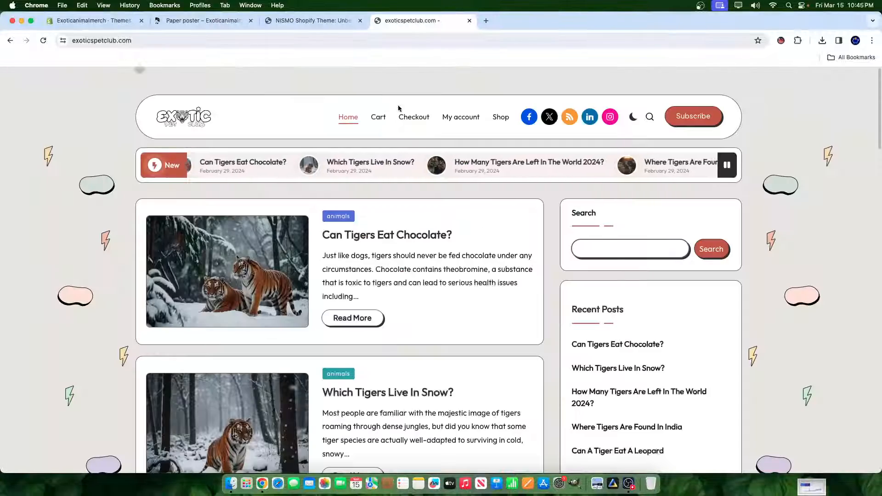
scroll(506, 183, "down", 5)
scroll(556, 238, "down", 20)
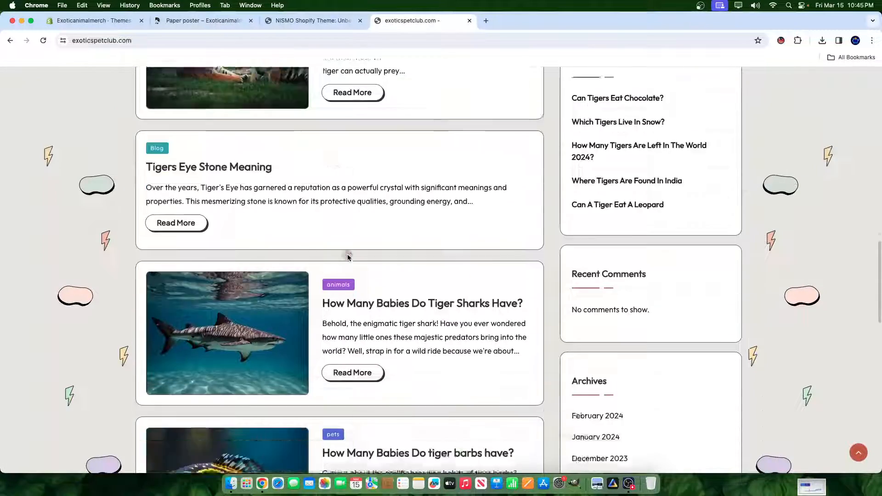
scroll(348, 255, "down", 7)
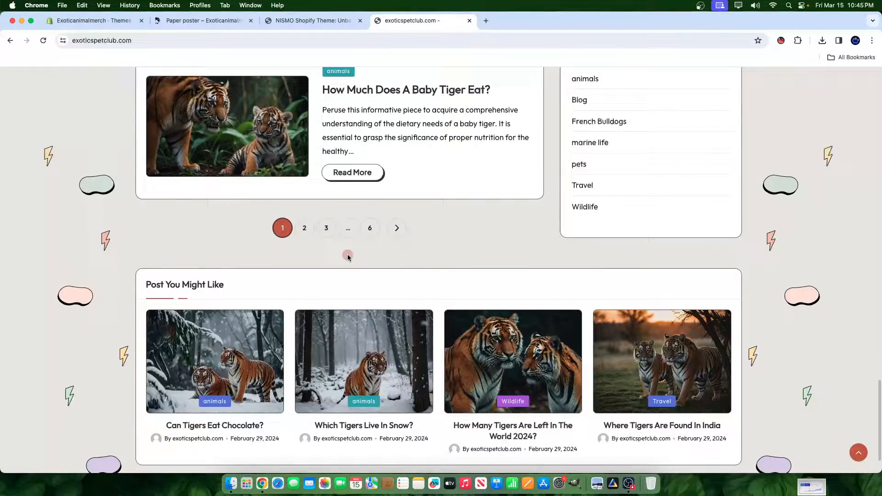
- Open page 6 of the blog's posts, close the advertisement overlay and look over the French bulldog articles
left_click(370, 229)
scroll(299, 228, "down", 10)
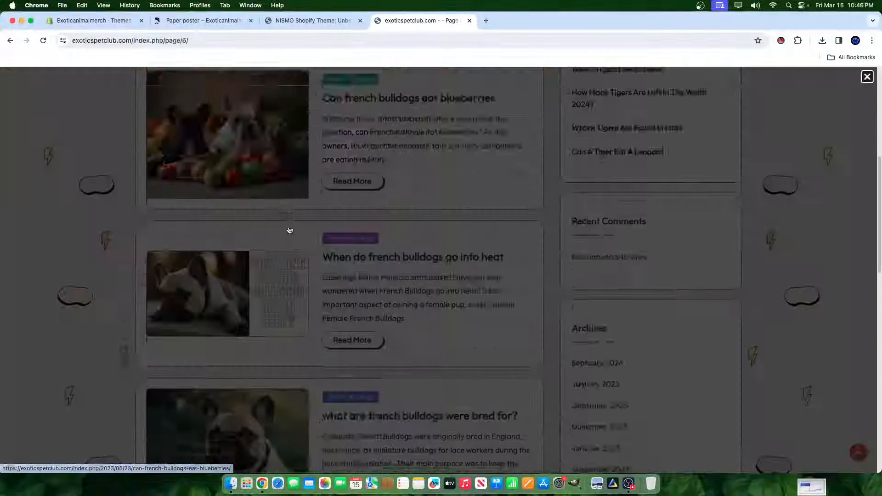
scroll(403, 213, "up", 4)
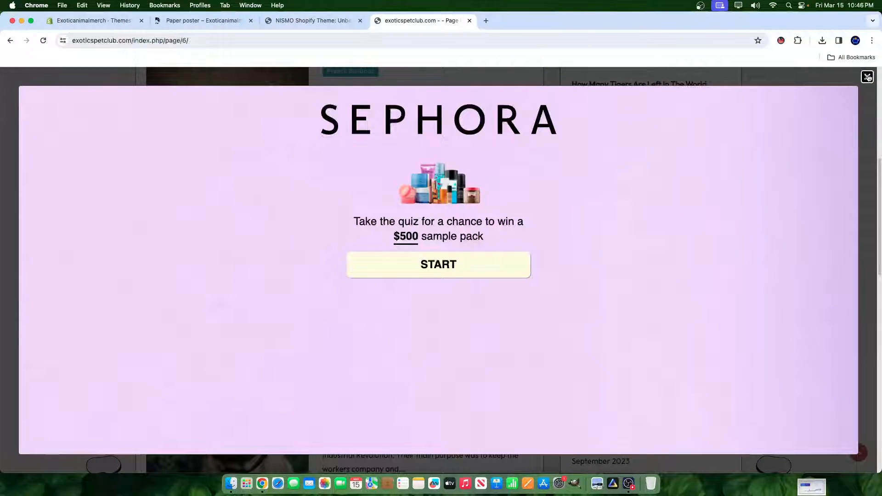
left_click(867, 77)
scroll(247, 231, "up", 6)
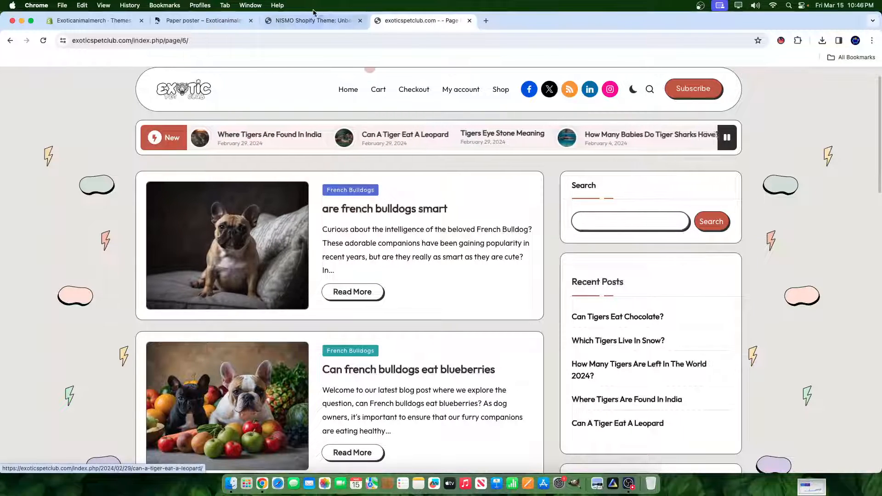
- Switch to the store's Themes page in the Shopify admin and dismiss the open theme actions list
left_click(94, 21)
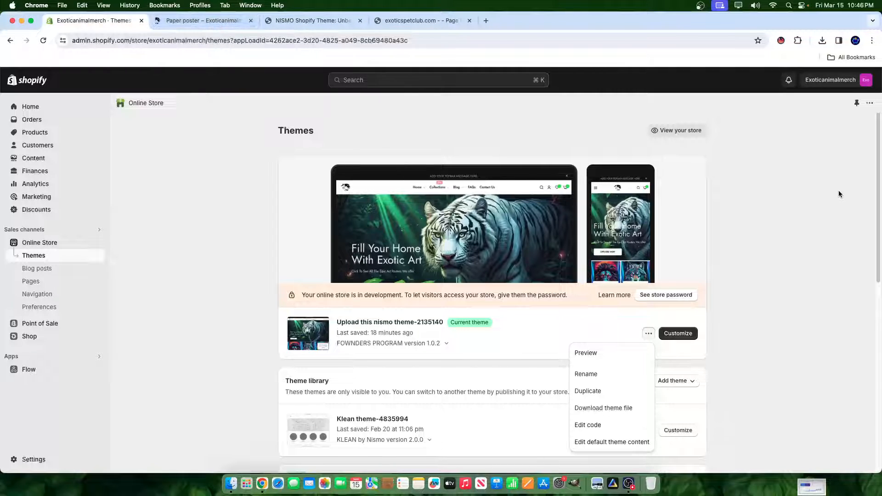
left_click(155, 199)
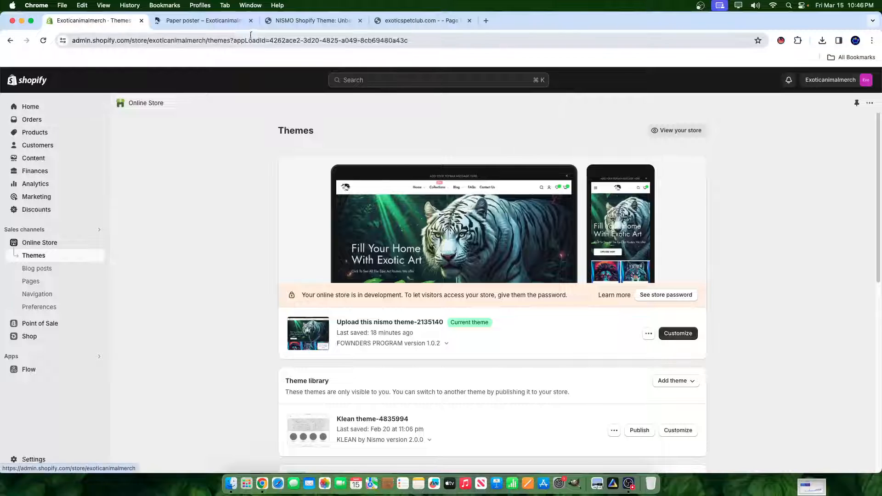
- Switch to the Stag Poster product page, close the special offer popup and review the images, description and related posters
left_click(202, 20)
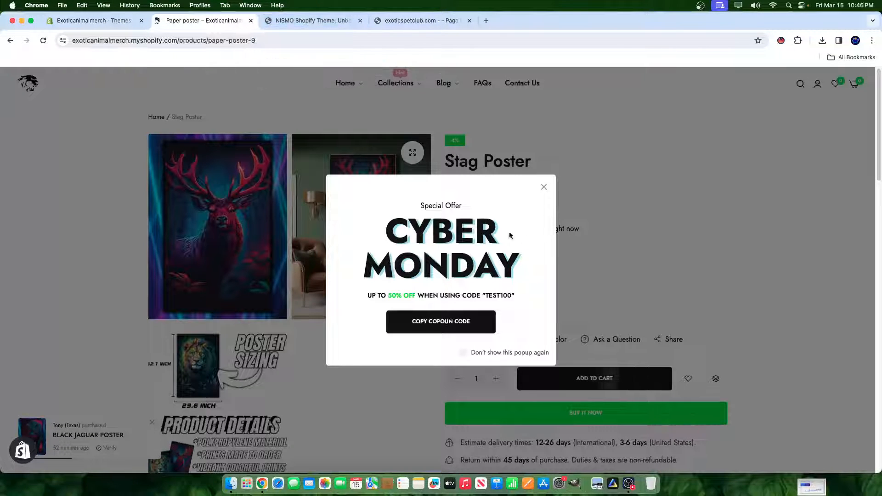
left_click(579, 164)
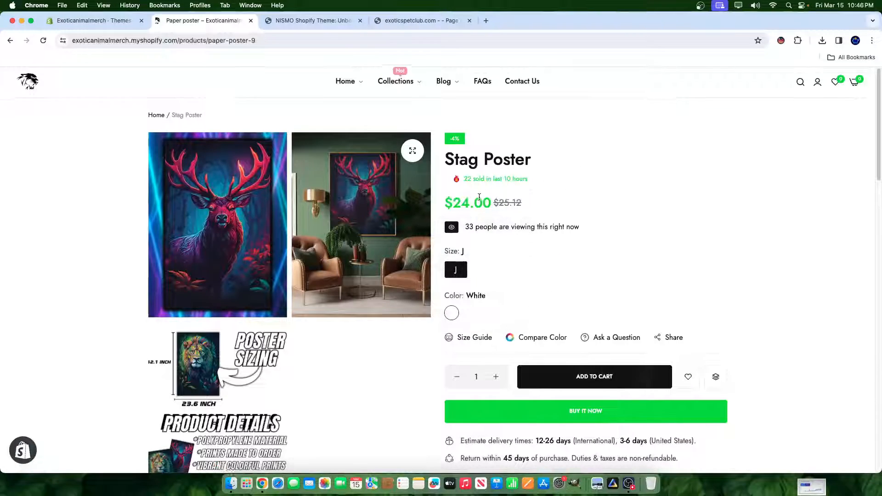
scroll(387, 184, "down", 5)
scroll(386, 185, "up", 5)
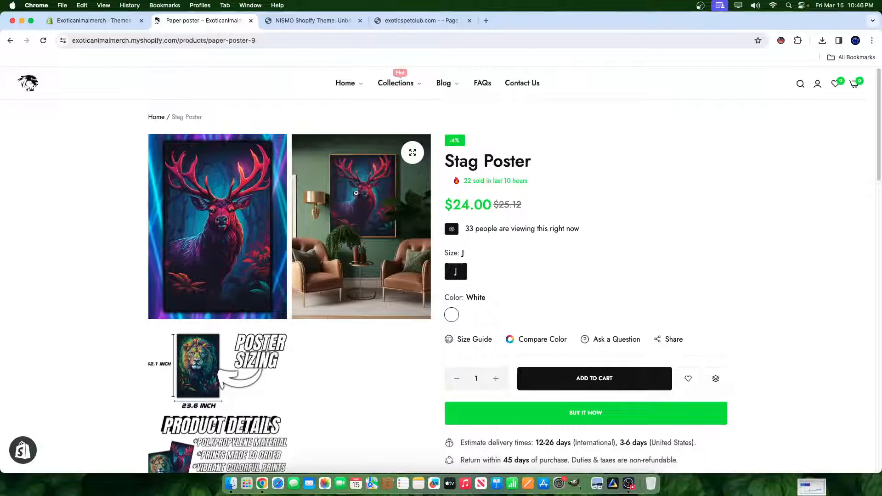
scroll(355, 193, "down", 5)
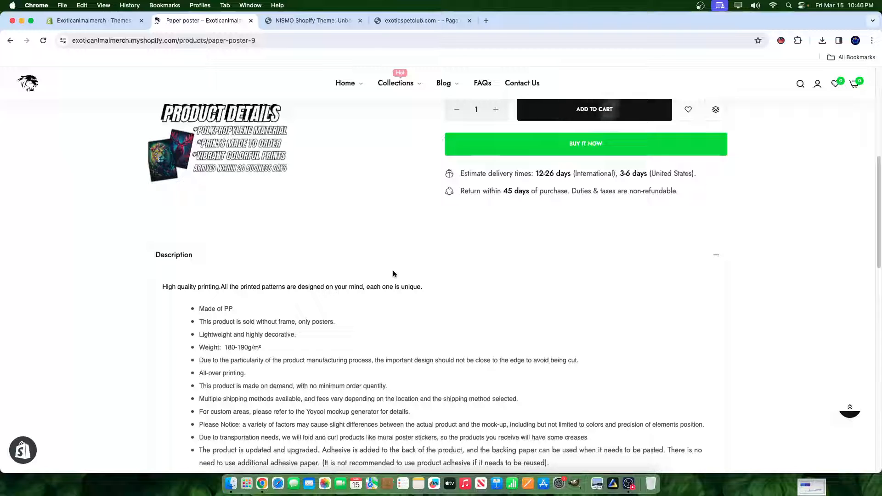
scroll(393, 274, "down", 8)
scroll(174, 335, "down", 6)
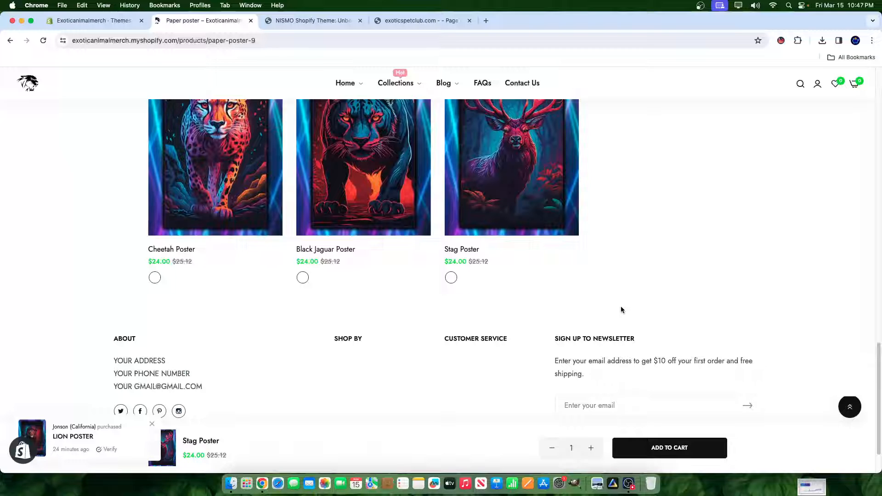
scroll(621, 310, "up", 15)
scroll(503, 298, "up", 2)
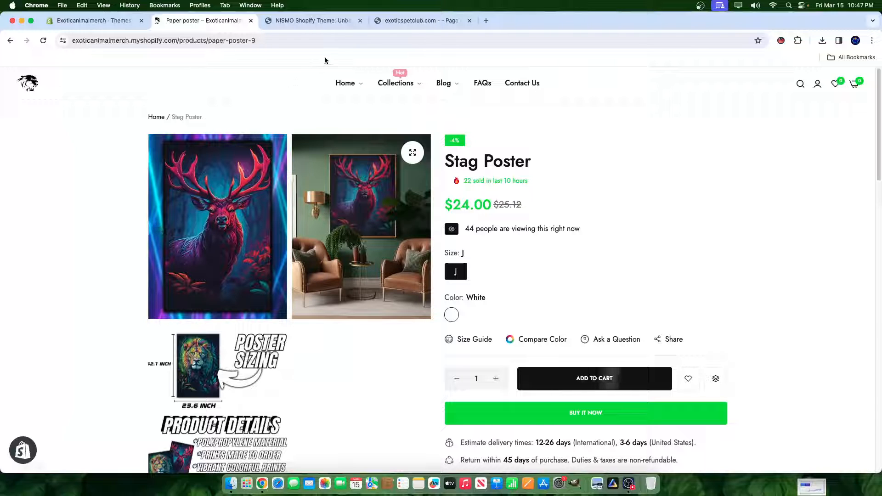
- Switch to the NiSMO Shopify Theme sales page and examine its heading and one-time payment offer
left_click(313, 20)
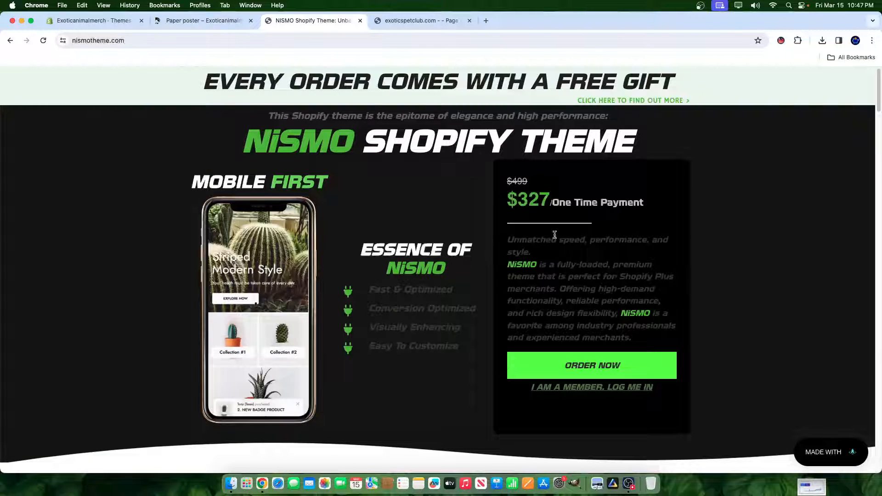
left_click_drag(256, 134, 519, 146)
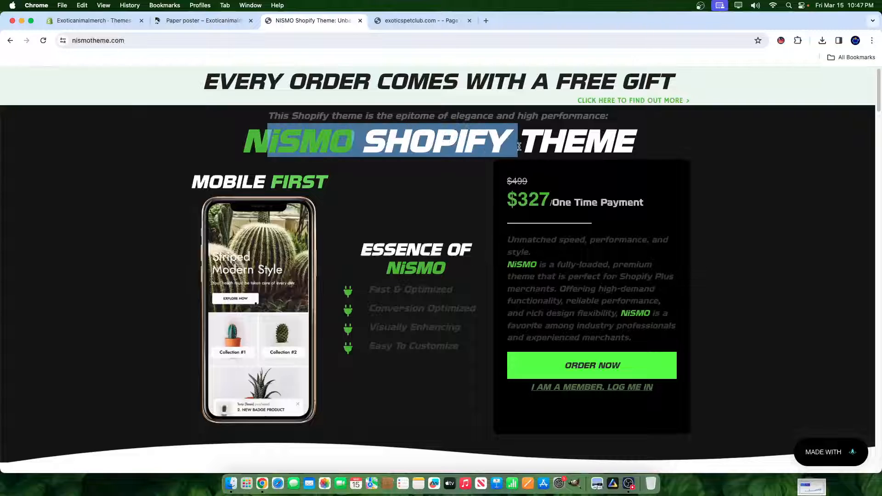
left_click(577, 229)
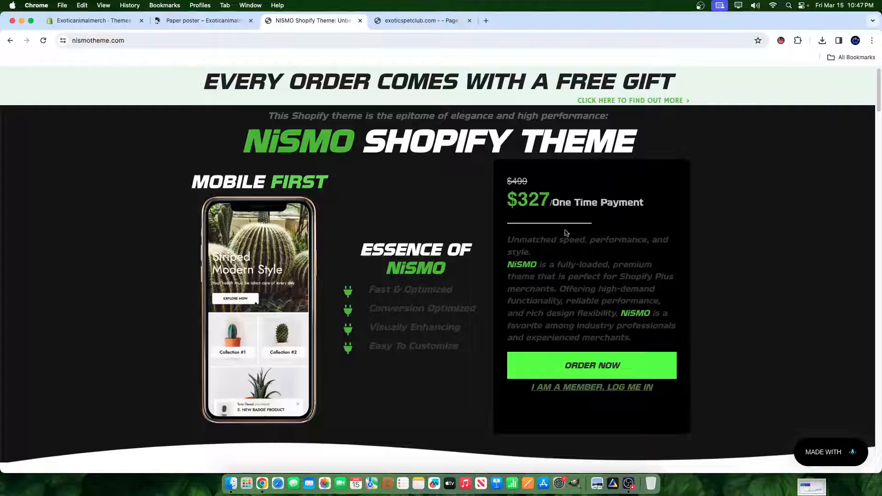
- Begin an order for the NiSMO theme and apply the promo code autopilot100 at checkout
left_click(638, 366)
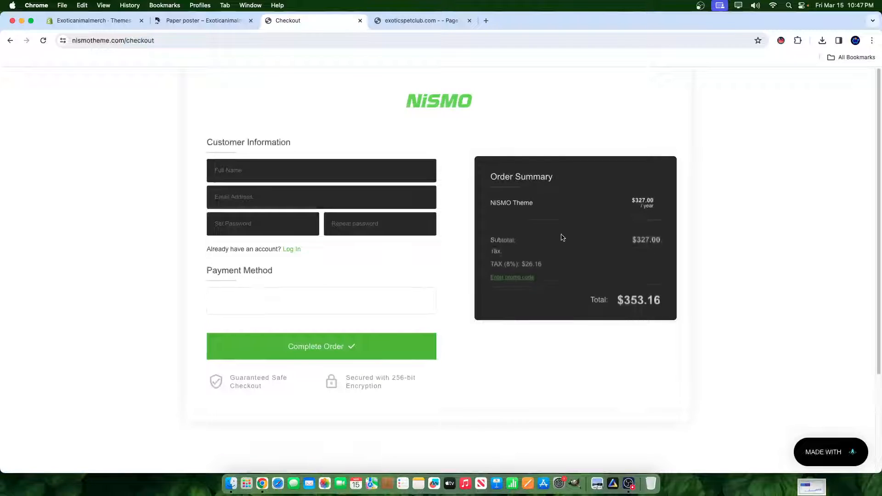
left_click(513, 272)
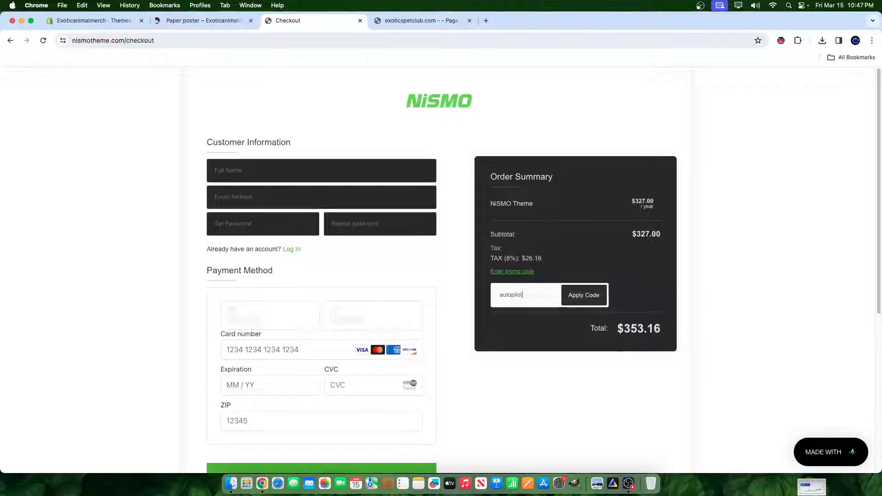
type("autopilot100")
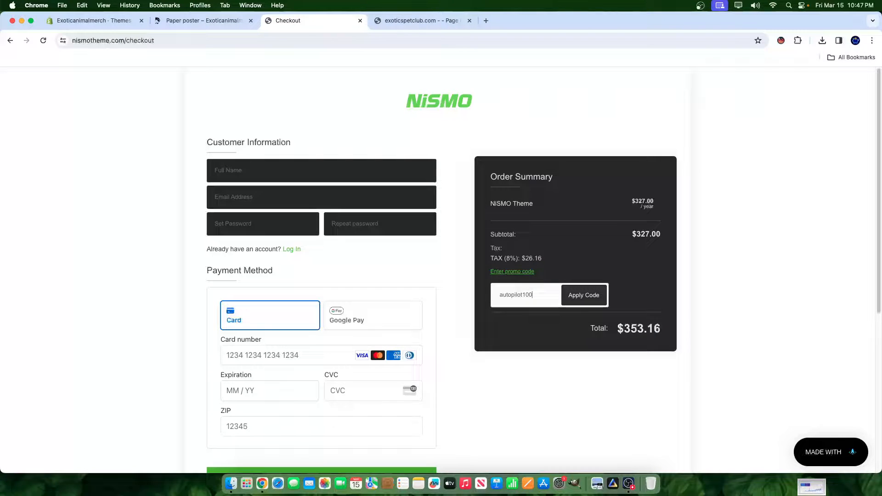
left_click(593, 293)
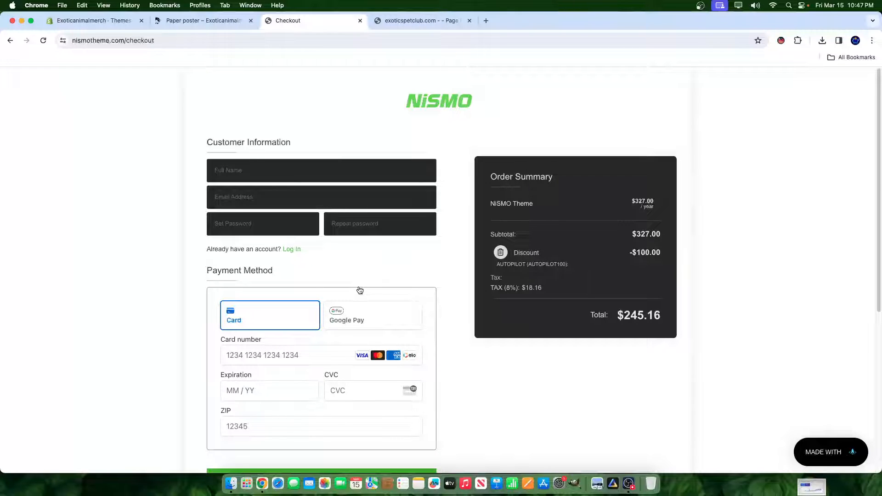
- Return to the Stag Poster product page and look over its poster sizing and product details
left_click(202, 20)
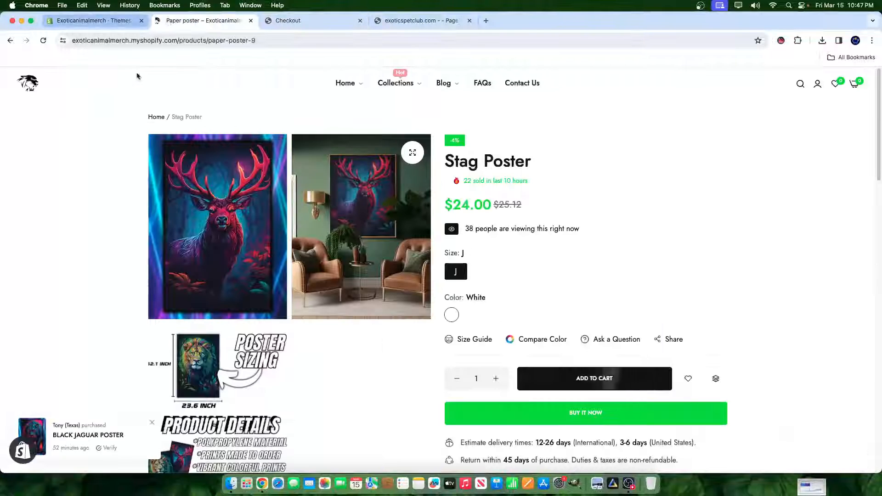
scroll(544, 300, "down", 1)
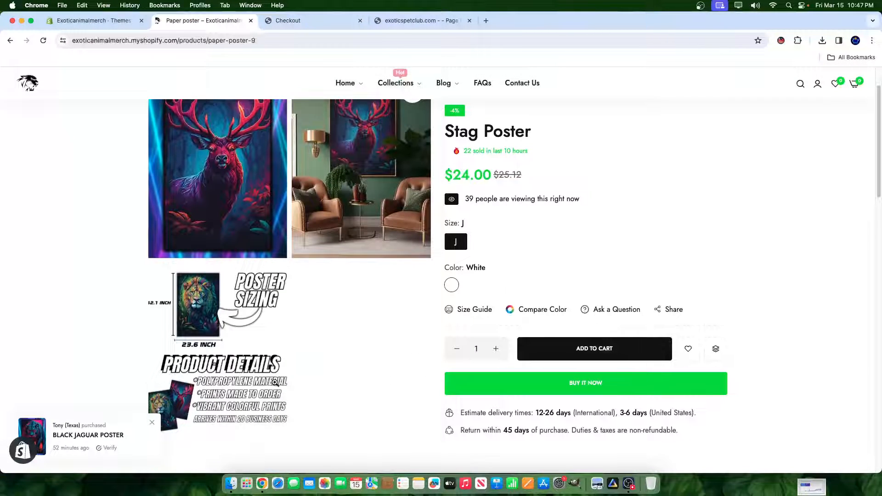
scroll(275, 382, "down", 6)
scroll(275, 385, "up", 7)
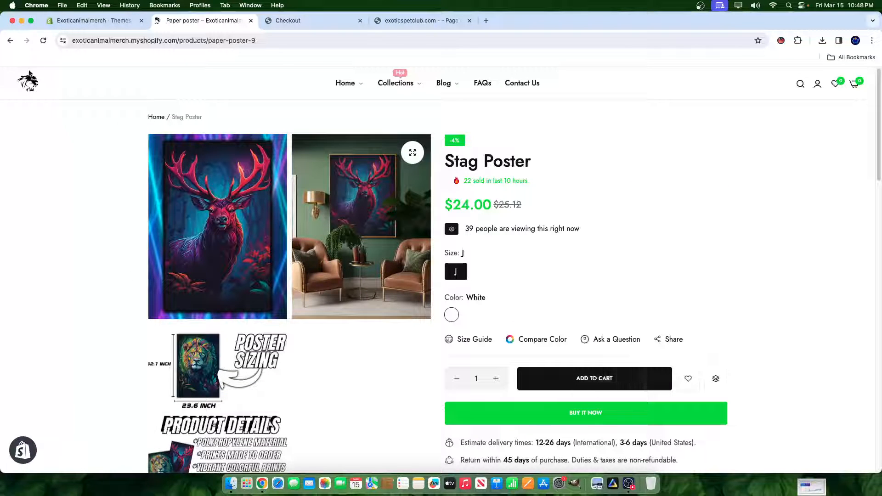
- Open the store's home page, close the special offer popup and examine its sections down to the New Arrivals banner
left_click(32, 81)
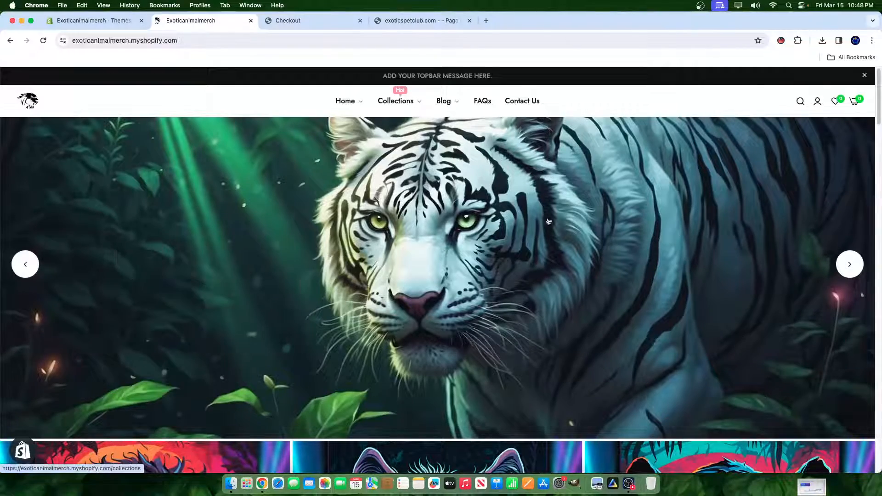
scroll(718, 373, "down", 10)
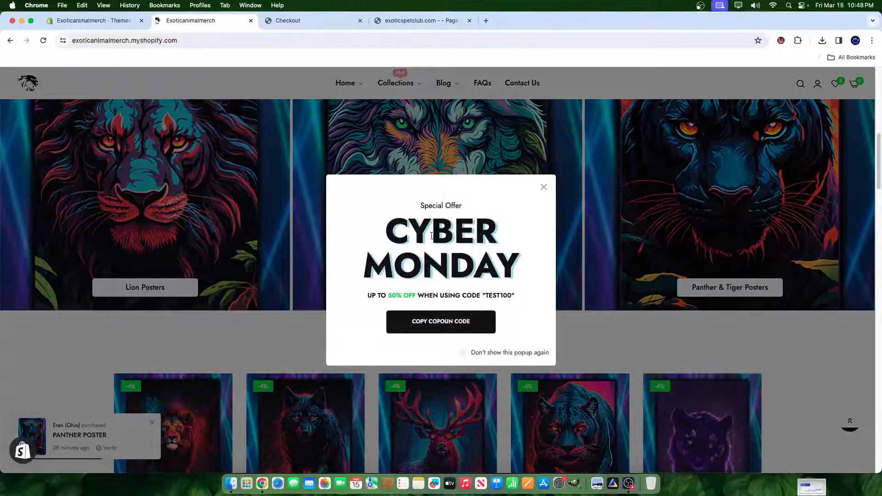
left_click(543, 188)
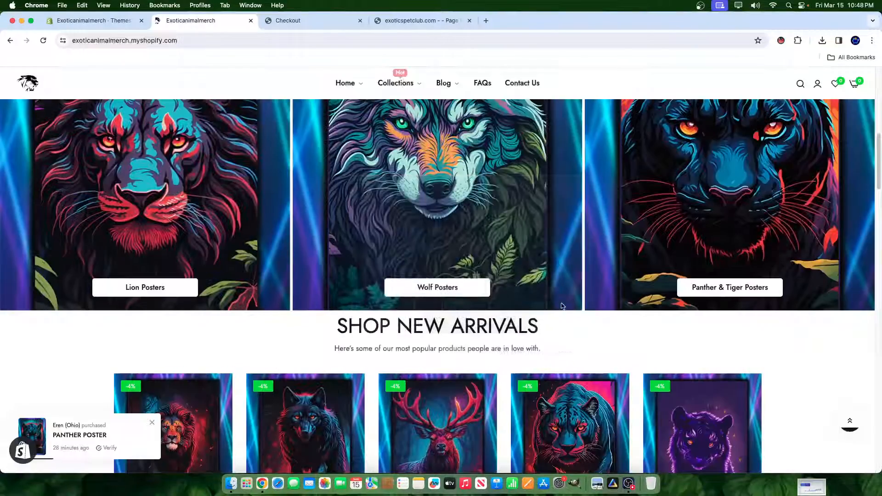
scroll(261, 263, "down", 8)
scroll(275, 271, "down", 4)
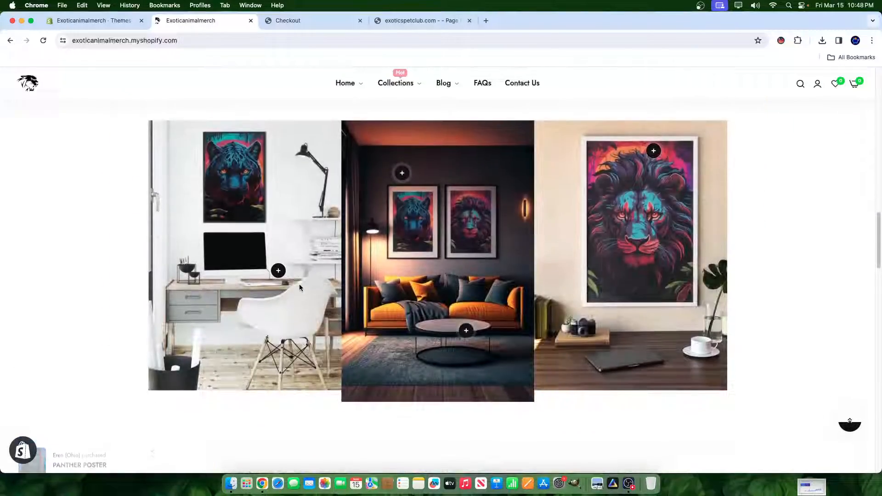
scroll(317, 216, "down", 6)
scroll(333, 225, "down", 6)
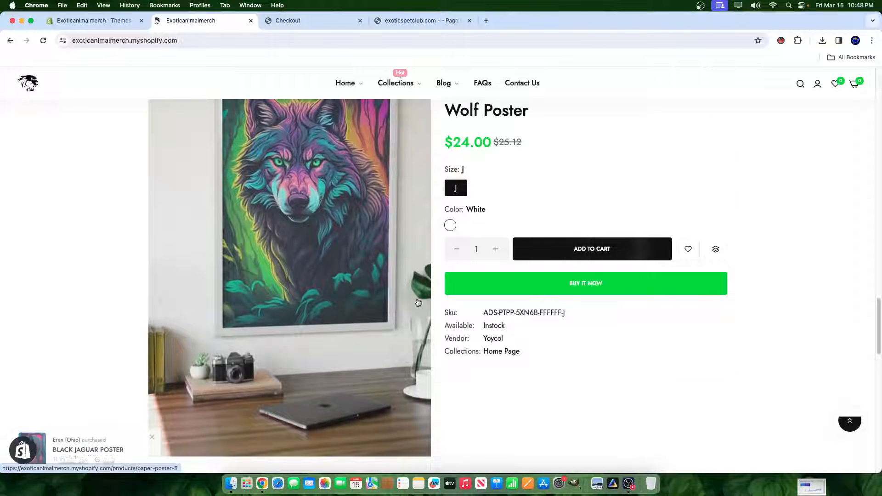
scroll(658, 194, "down", 4)
scroll(699, 208, "down", 6)
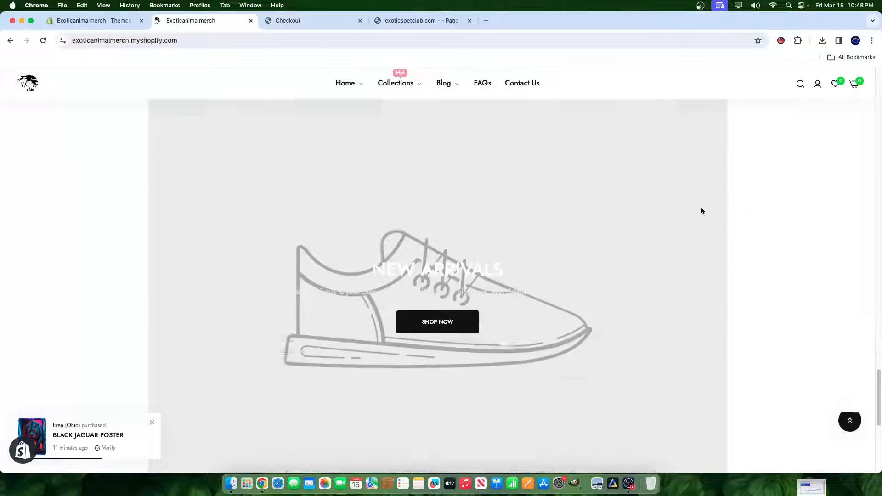
scroll(496, 195, "up", 10)
scroll(559, 191, "down", 5)
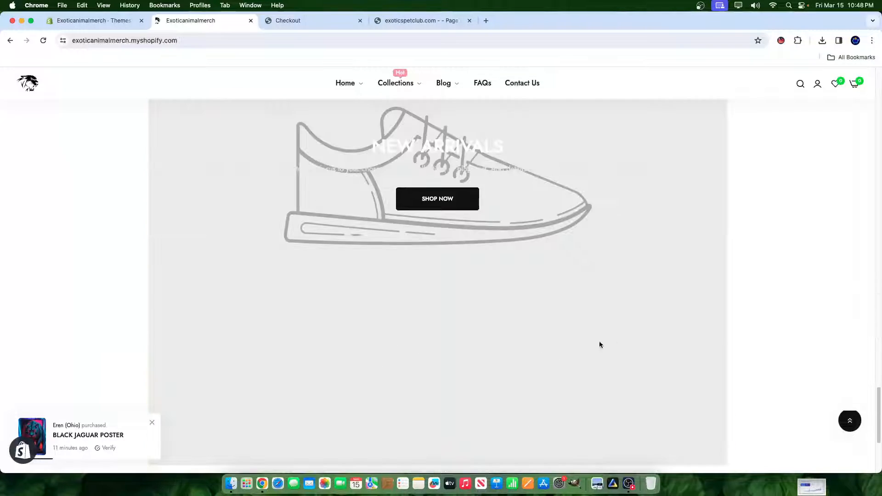
scroll(201, 154, "up", 12)
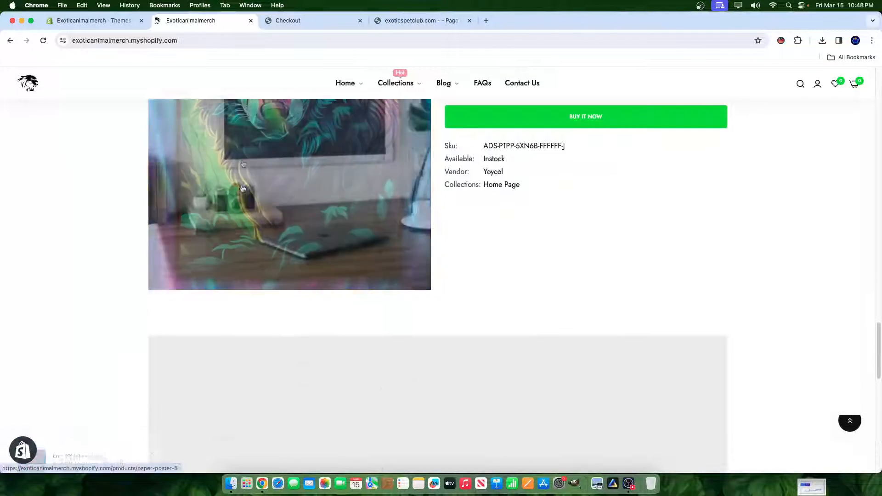
- Open the store's current NiSMO theme for customizing, delete the home page's New Arrivals Banner with text section and dismiss the special offer popup
left_click(94, 21)
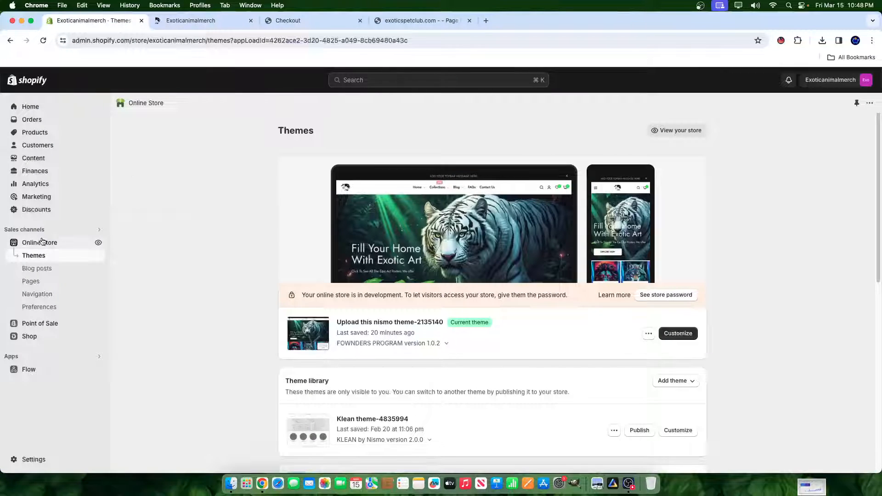
left_click(678, 333)
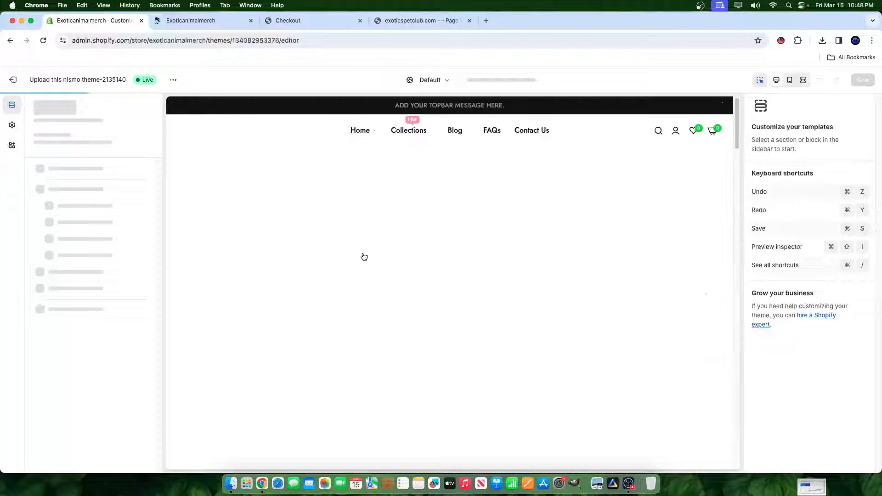
scroll(547, 293, "down", 20)
scroll(548, 293, "down", 10)
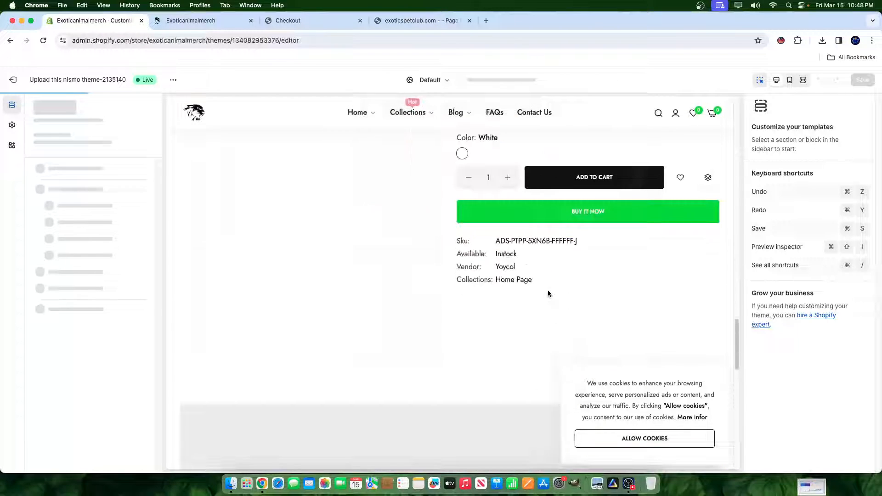
scroll(80, 345, "down", 15)
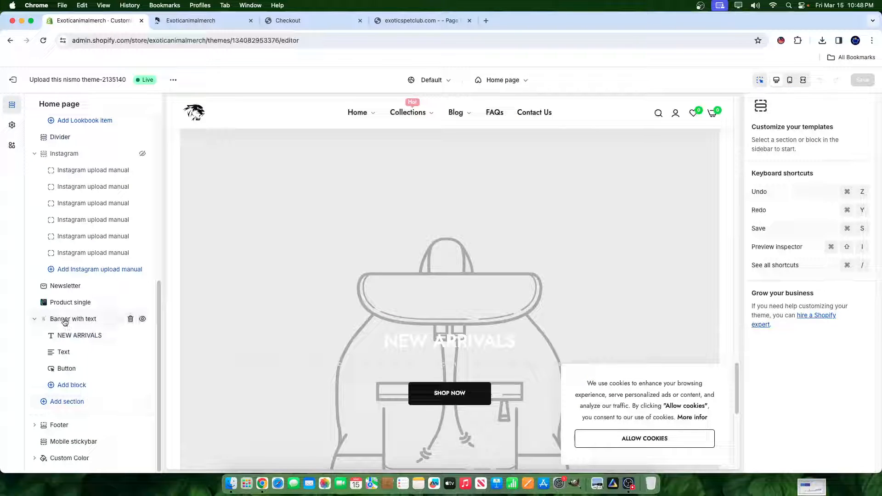
left_click(130, 319)
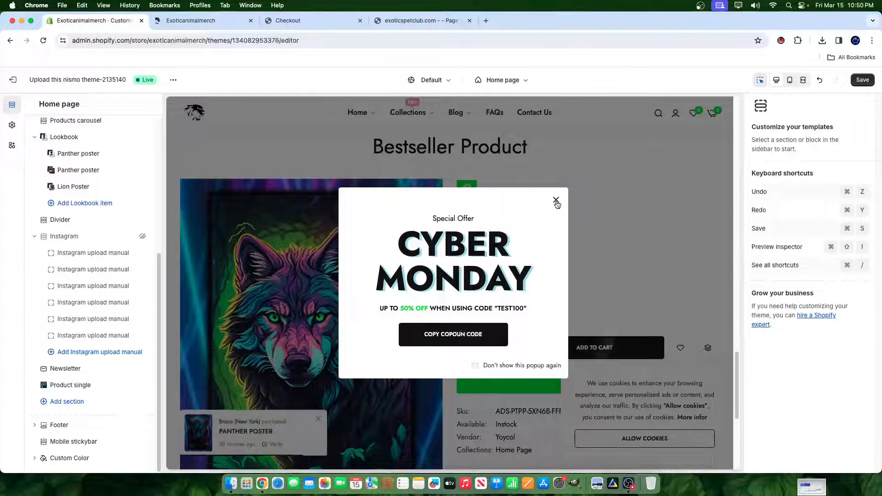
left_click(556, 201)
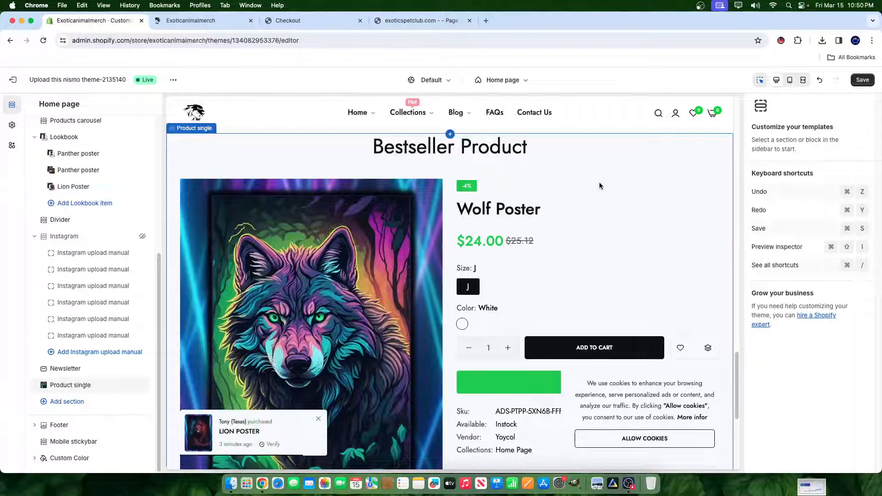
- Select the Home item in the main menu and examine the home page preview from the slideshow to the Shop New Arrivals carousel
left_click(362, 113)
scroll(542, 326, "down", 4)
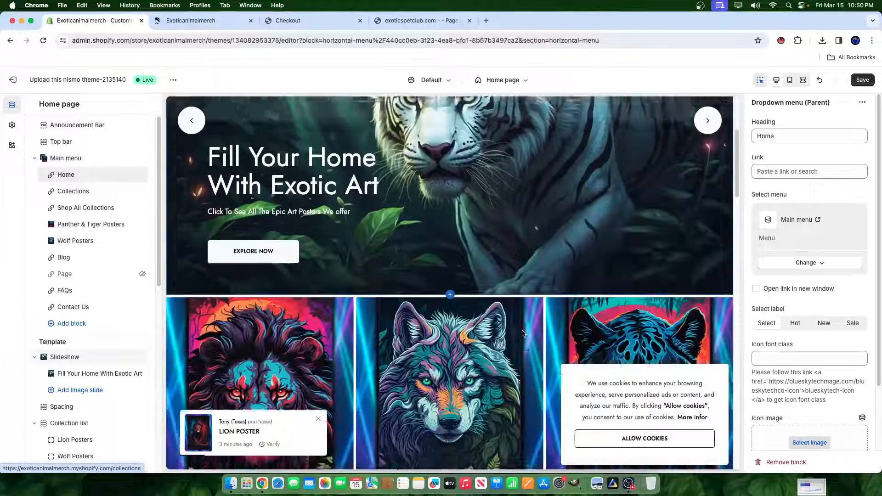
scroll(521, 336, "down", 4)
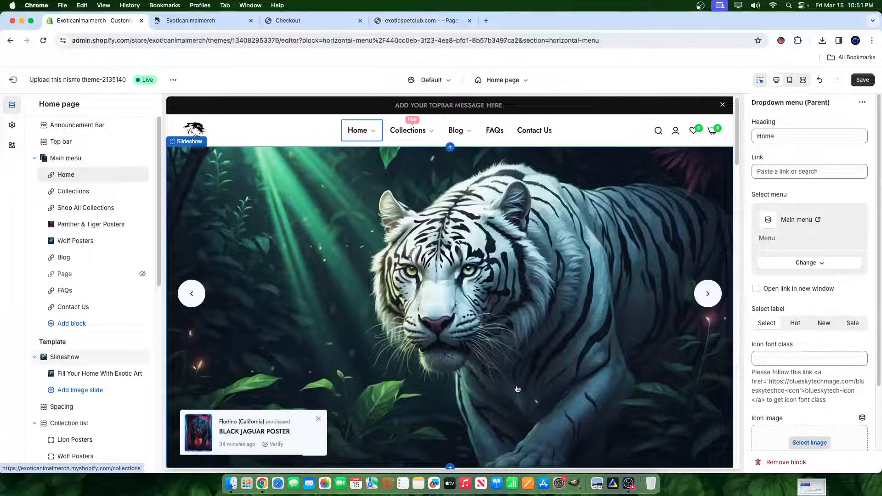
scroll(255, 193, "down", 5)
scroll(256, 193, "down", 5)
scroll(705, 305, "up", 1)
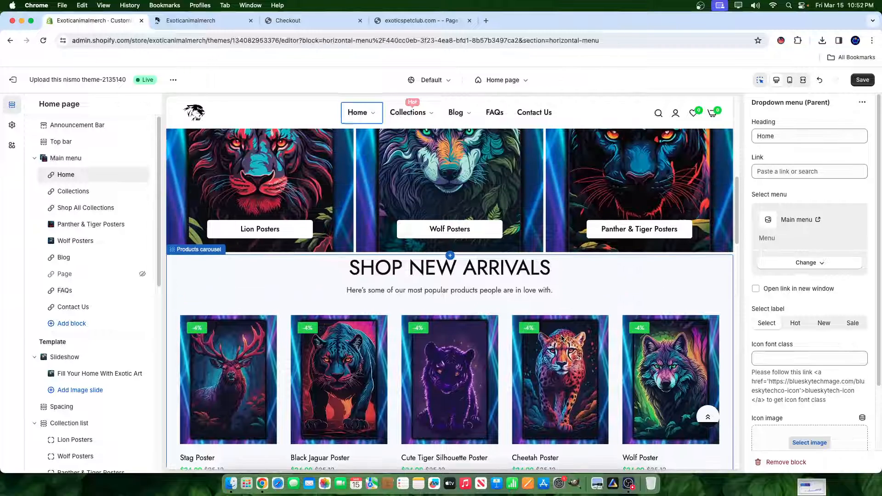
scroll(594, 417, "down", 2)
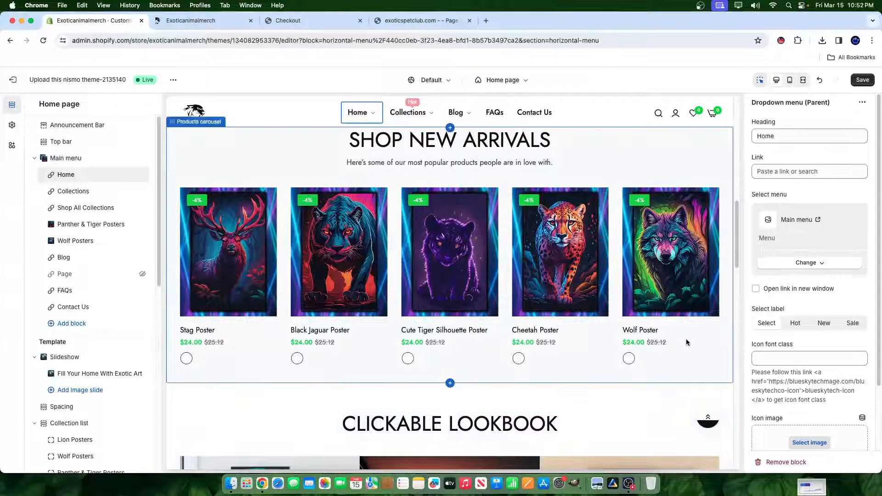
- Open the Wolf Poster product from the Shop New Arrivals carousel in the preview and close its special offer popup
left_click(551, 278)
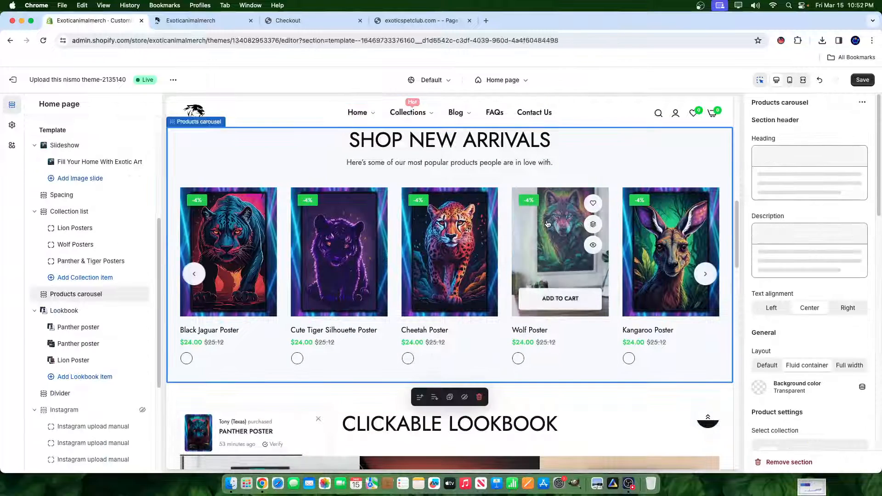
left_click(551, 277)
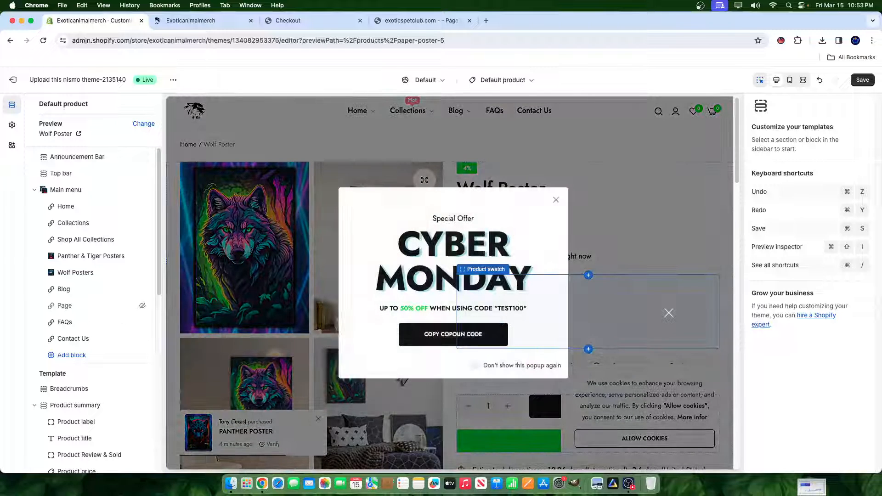
left_click(556, 199)
scroll(367, 275, "down", 1)
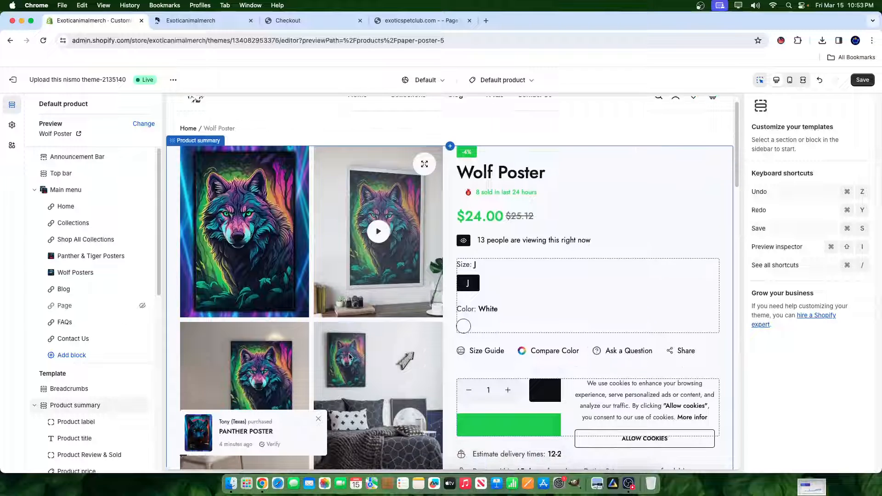
scroll(281, 286, "down", 1)
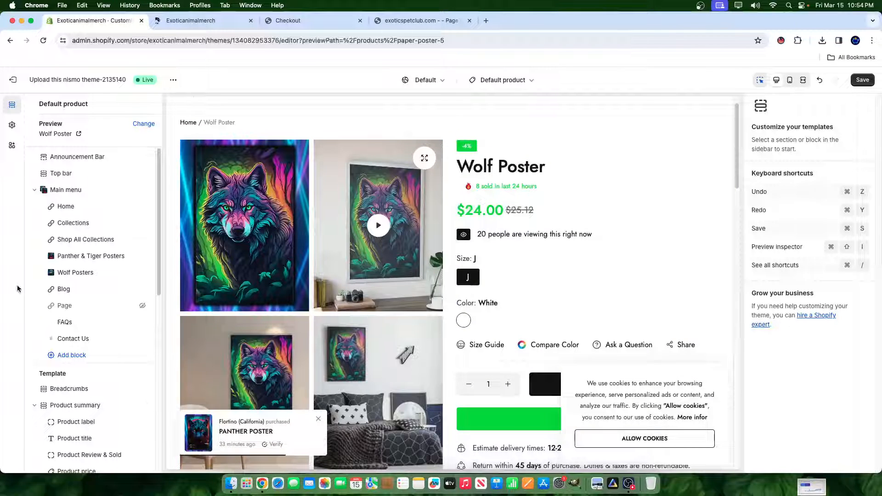
- Open the Fake order theme settings and examine the list of purchasers used for the sales notifications
left_click(6, 127)
scroll(108, 395, "down", 3)
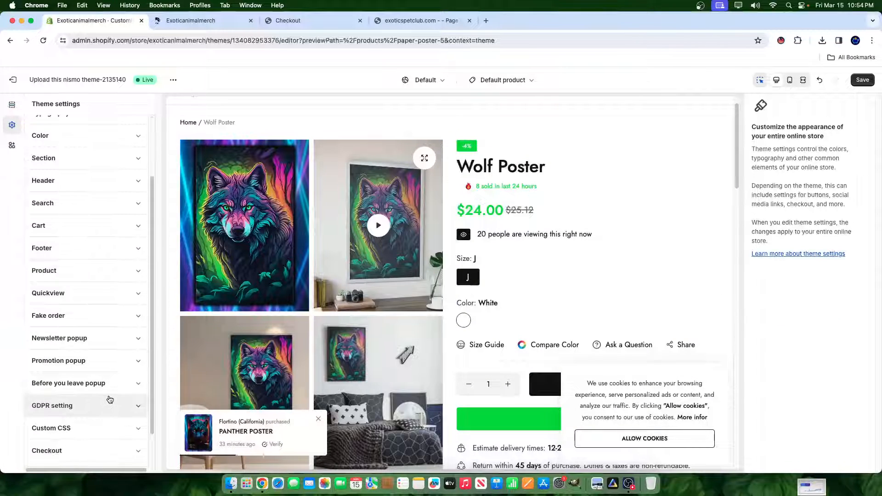
left_click(61, 317)
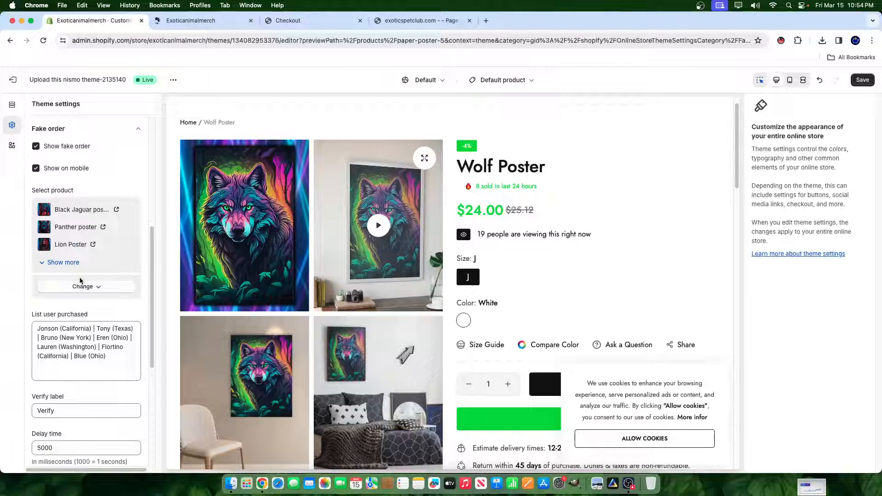
left_click_drag(51, 338, 154, 387)
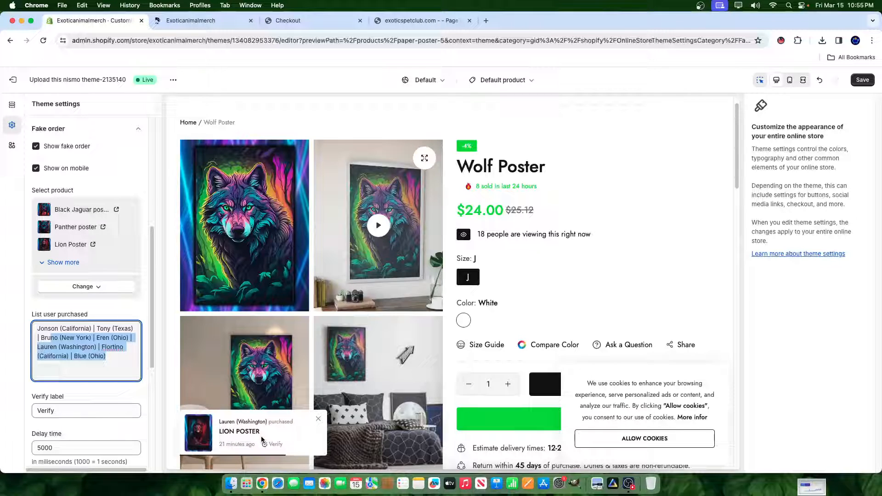
- Examine the Wolf Poster product page preview, including its recent sales line, visitor counter, purchase options, delivery details and image grid
left_click_drag(476, 186, 532, 188)
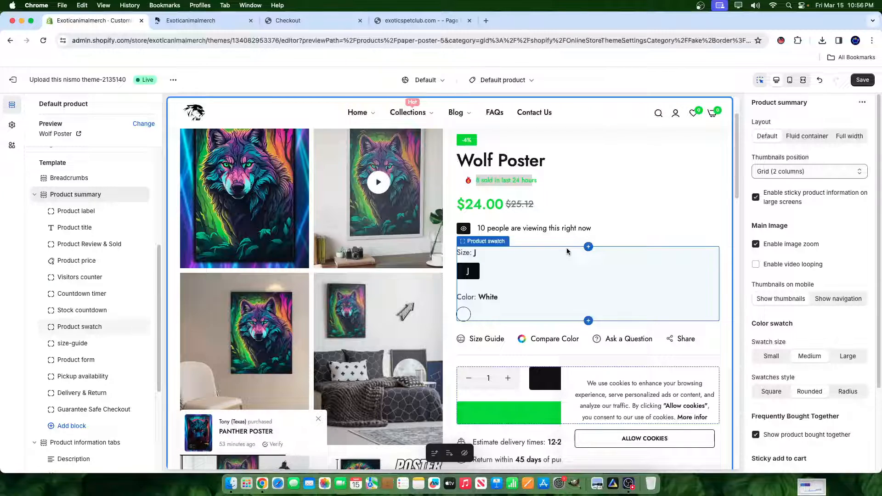
scroll(452, 248, "down", 5)
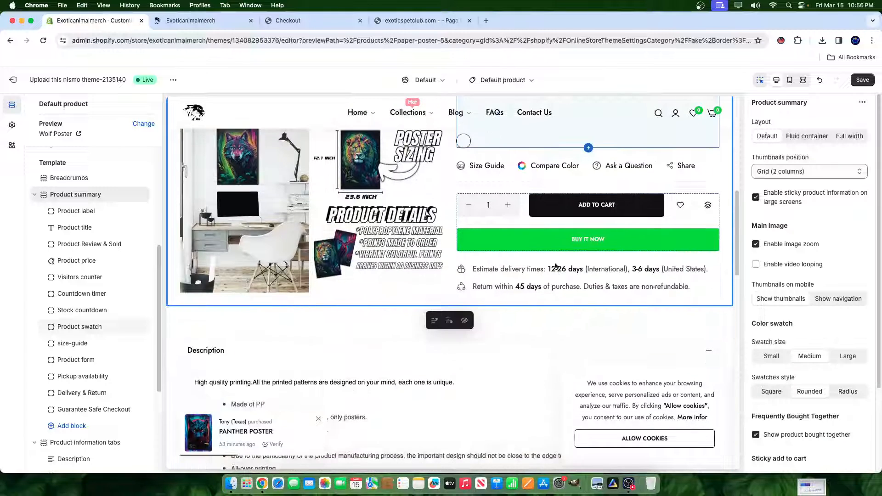
scroll(453, 264, "up", 5)
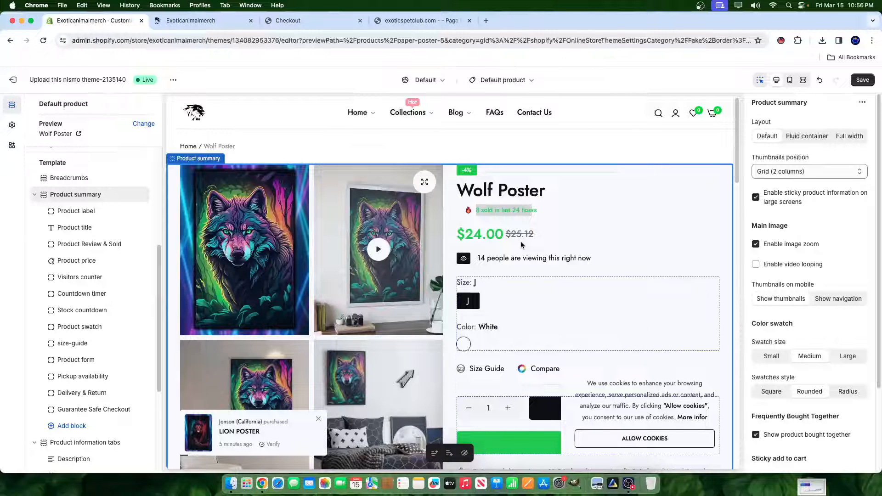
scroll(468, 303, "down", 1)
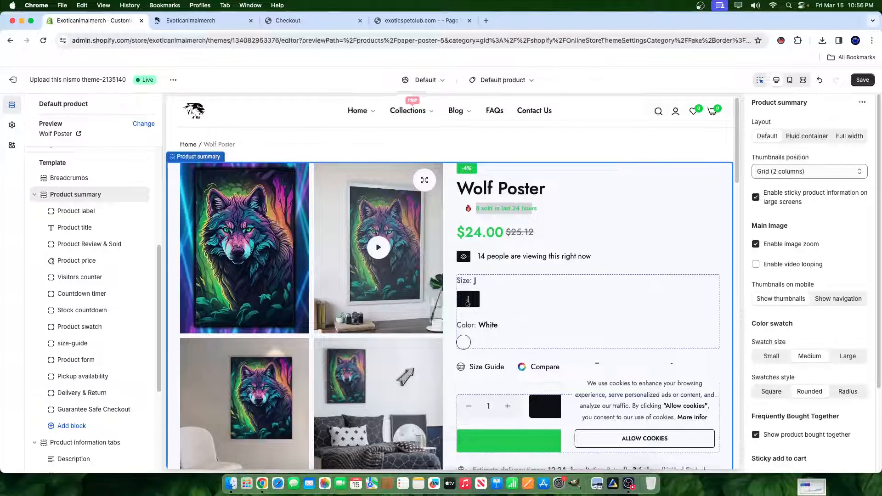
scroll(468, 303, "down", 2)
left_click(680, 404)
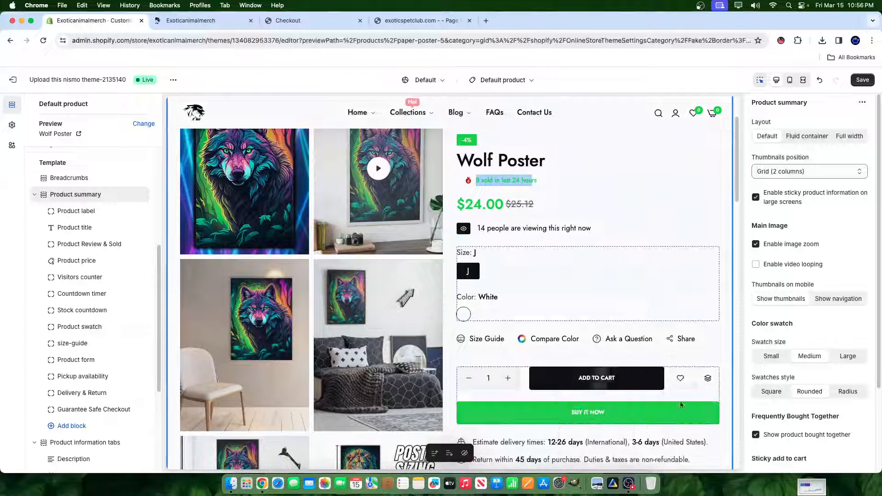
scroll(601, 327, "up", 1)
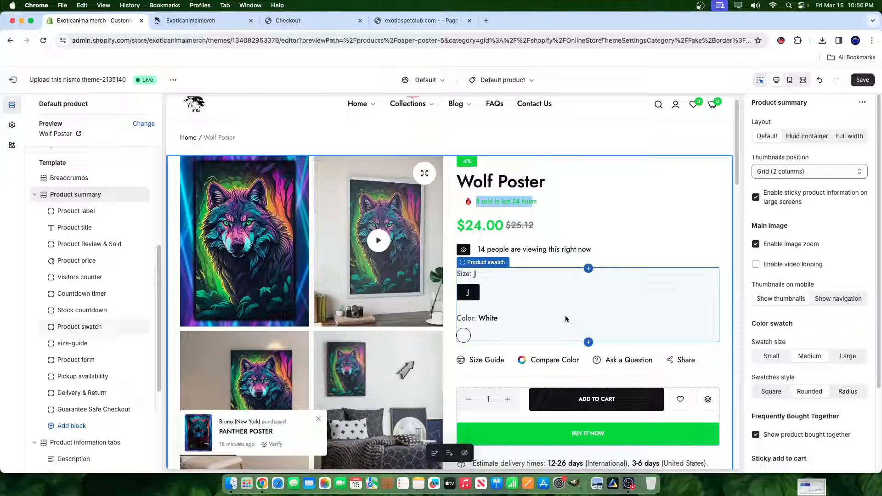
scroll(536, 336, "down", 1)
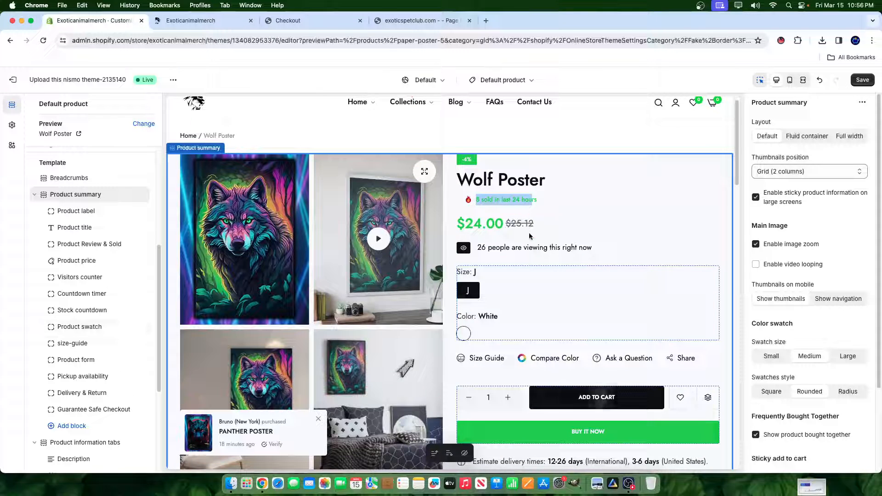
scroll(552, 275, "down", 2)
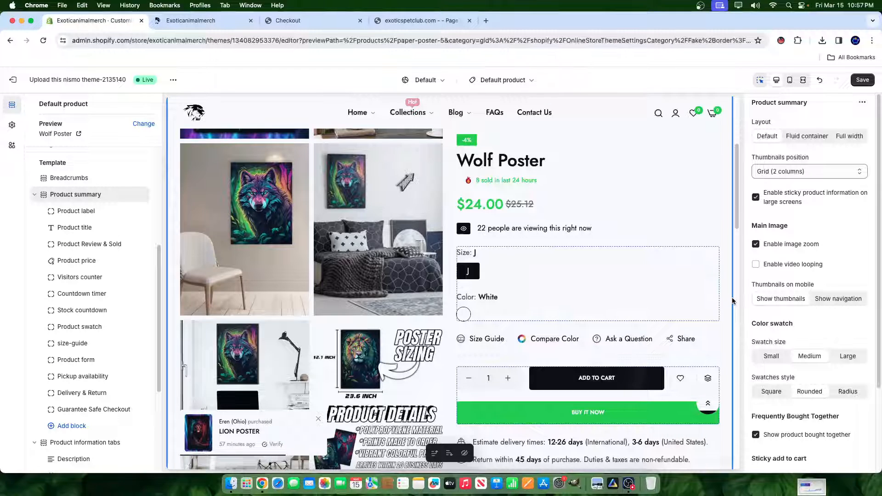
scroll(354, 242, "up", 2)
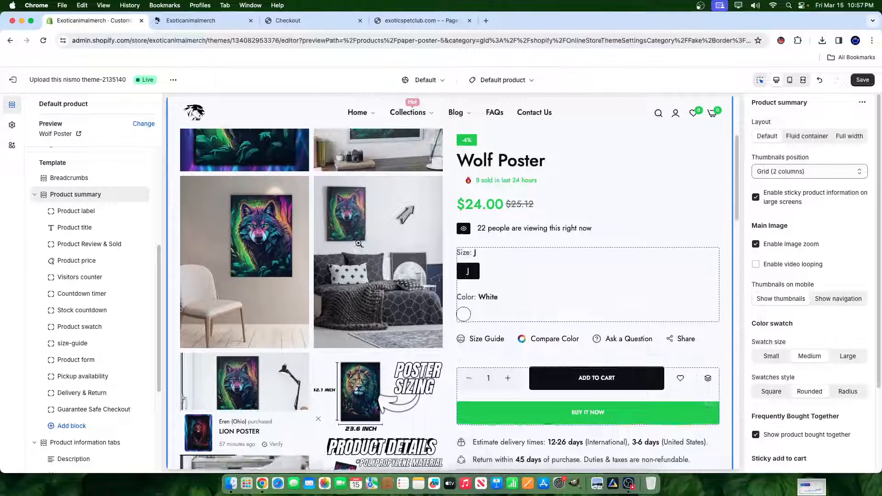
scroll(353, 242, "up", 3)
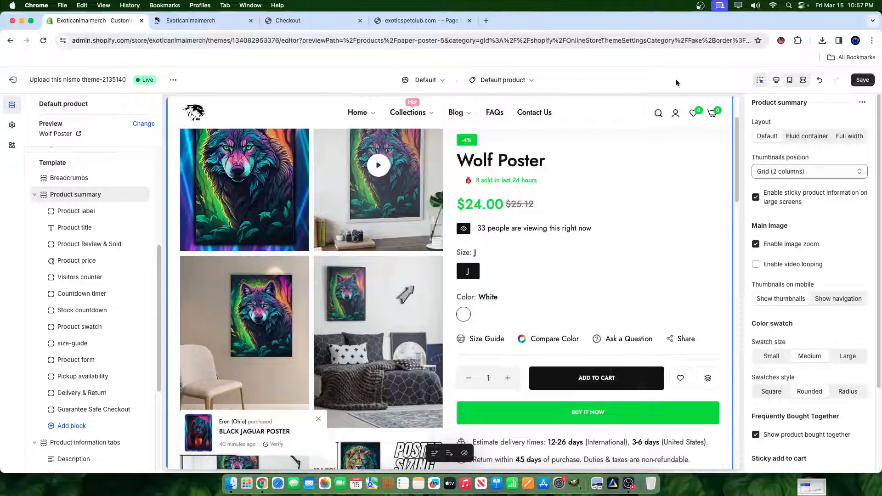
- Save the theme changes and view the live store in a new browser tab
left_click(860, 80)
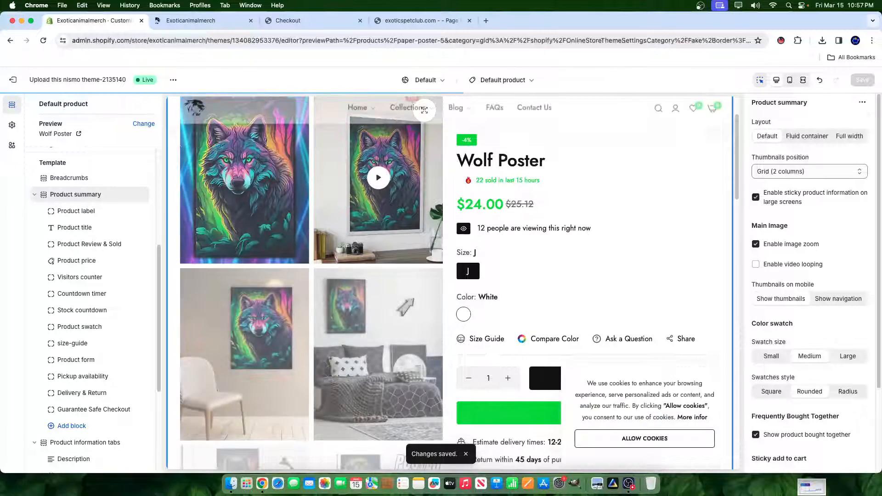
left_click(174, 81)
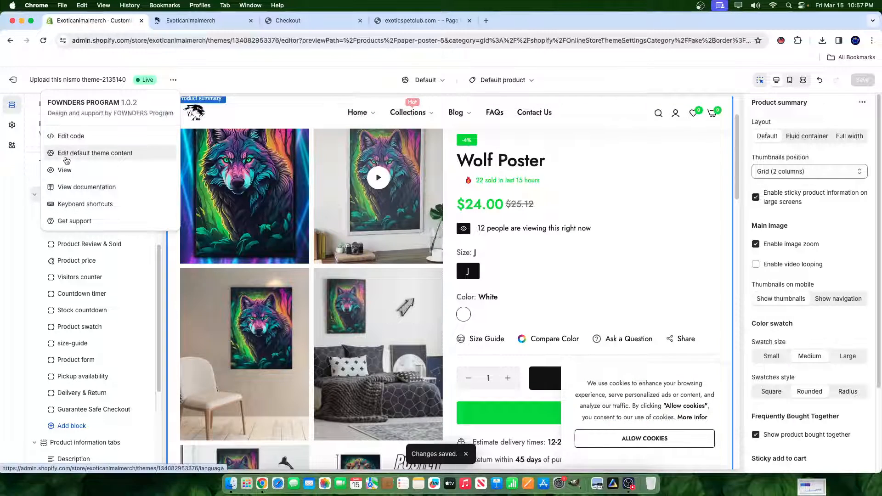
left_click(65, 170)
- Open the Wolf Posters collection from the home page and add its Wolf Poster to the cart
scroll(360, 197, "down", 6)
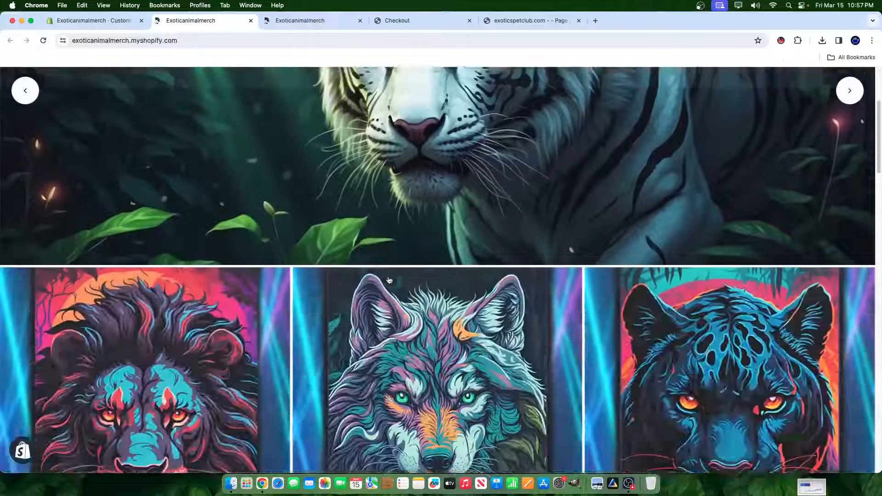
left_click(415, 268)
scroll(395, 329, "down", 5)
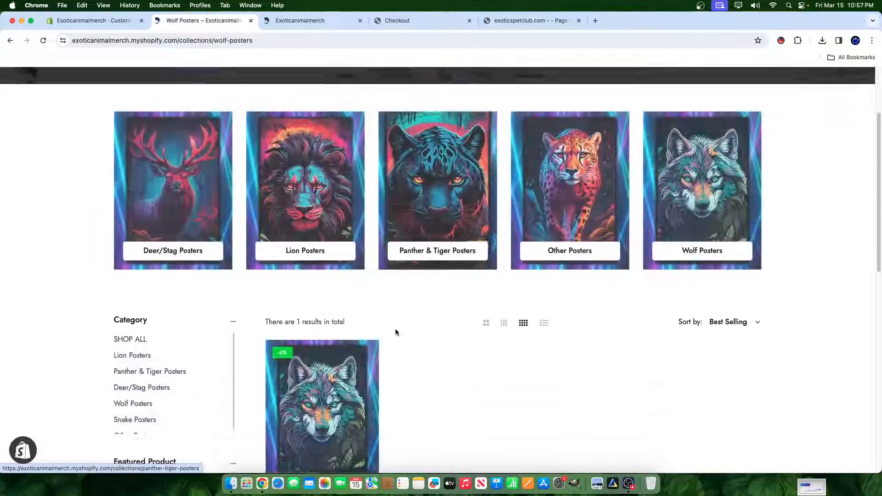
left_click(327, 305)
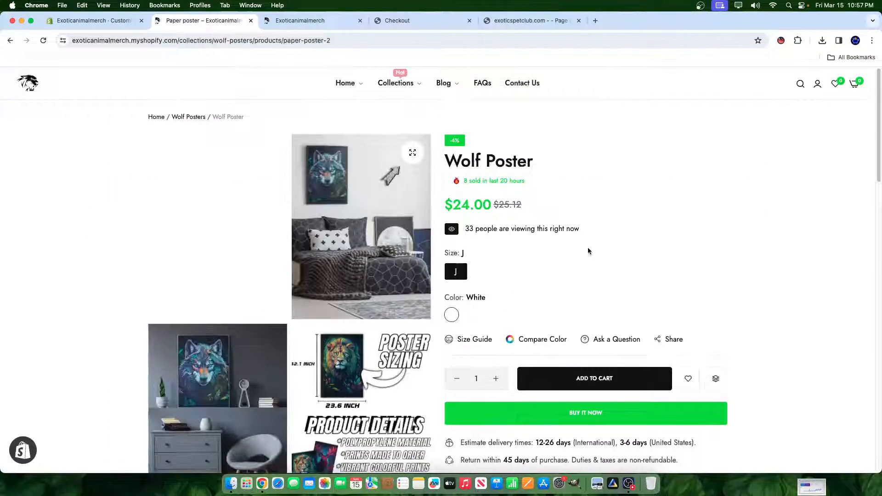
scroll(588, 257, "down", 1)
left_click(595, 351)
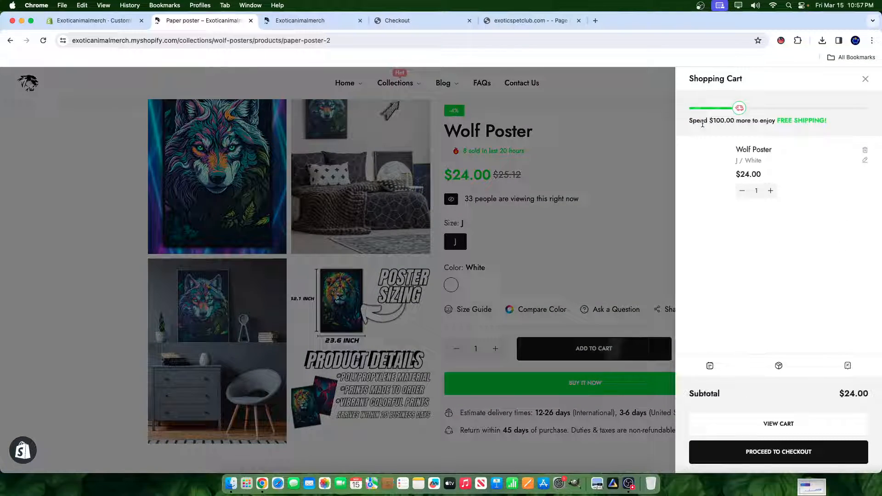
- Examine the free shipping progress message in the shopping cart
left_click_drag(701, 123, 738, 122)
left_click(750, 123)
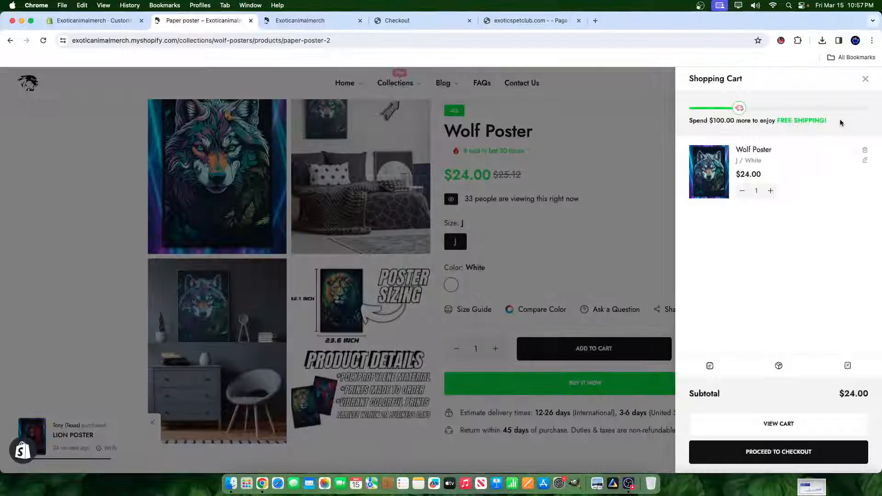
left_click_drag(826, 120, 751, 120)
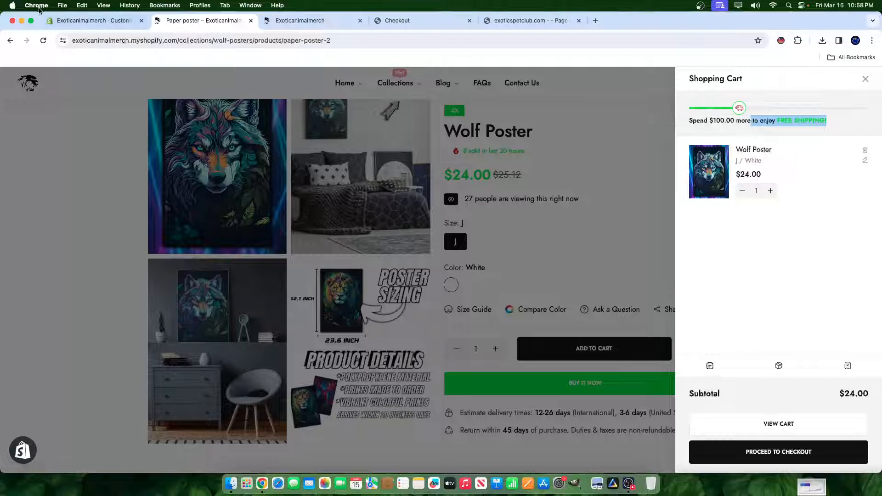
- Return to the theme editor, dismiss the promotion popup in the preview and open the theme settings
left_click(92, 20)
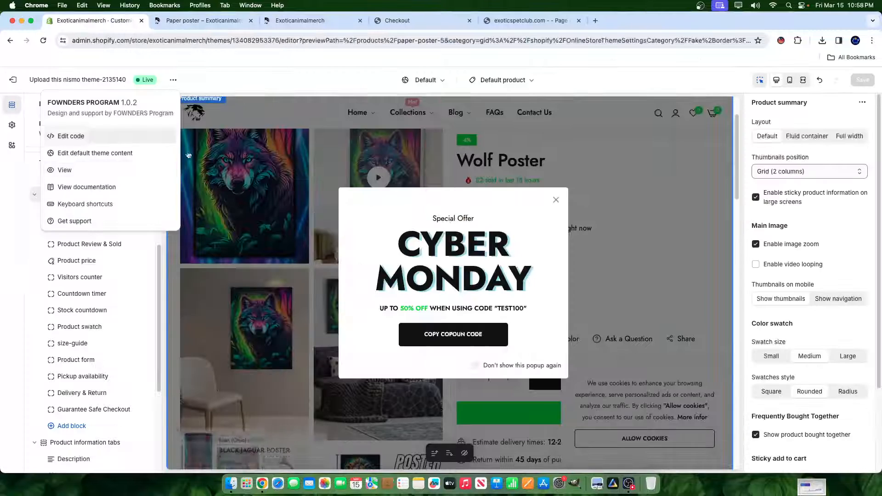
left_click(555, 199)
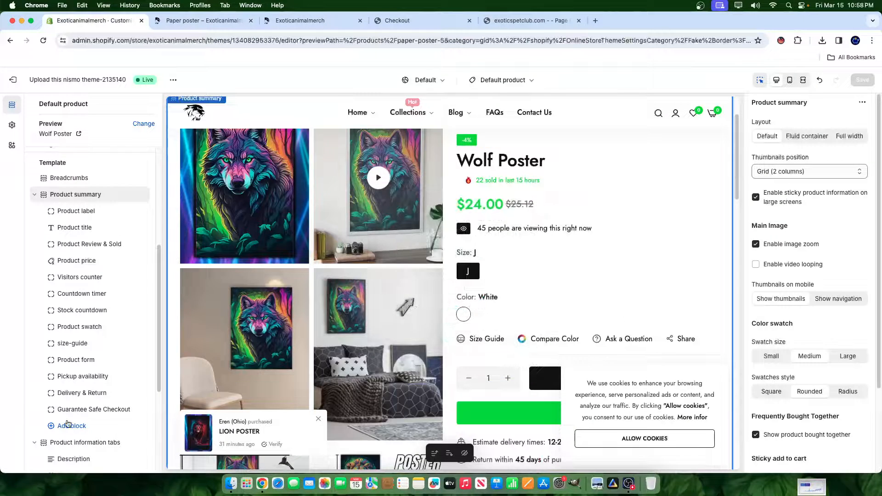
scroll(68, 423, "down", 3)
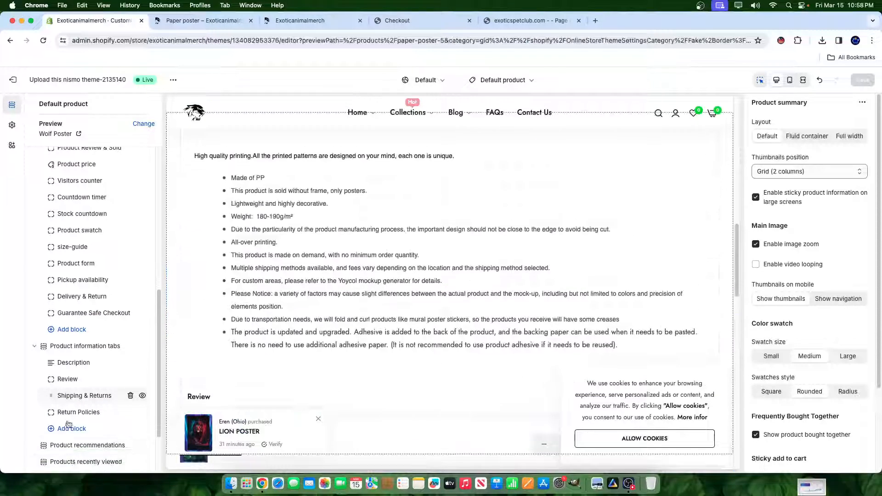
scroll(67, 413, "up", 10)
left_click(12, 125)
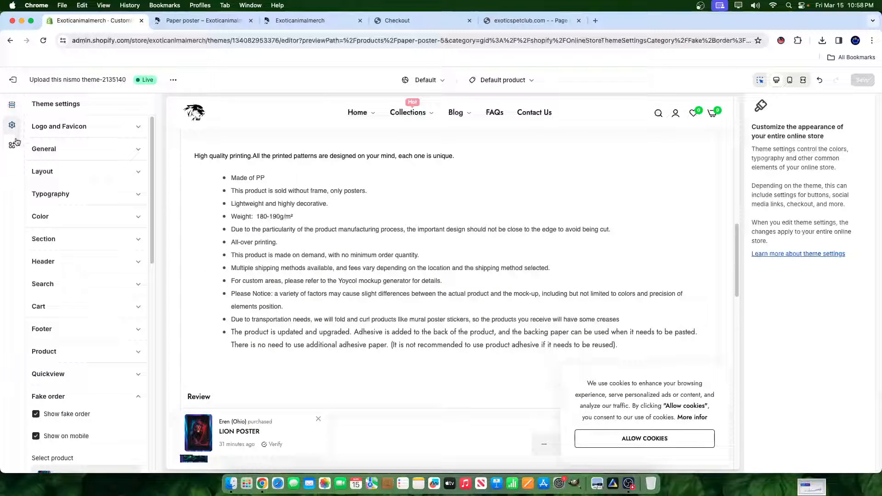
- Look through the Promotion popup, General and Quickview theme settings for the free shipping threshold
scroll(97, 368, "down", 10)
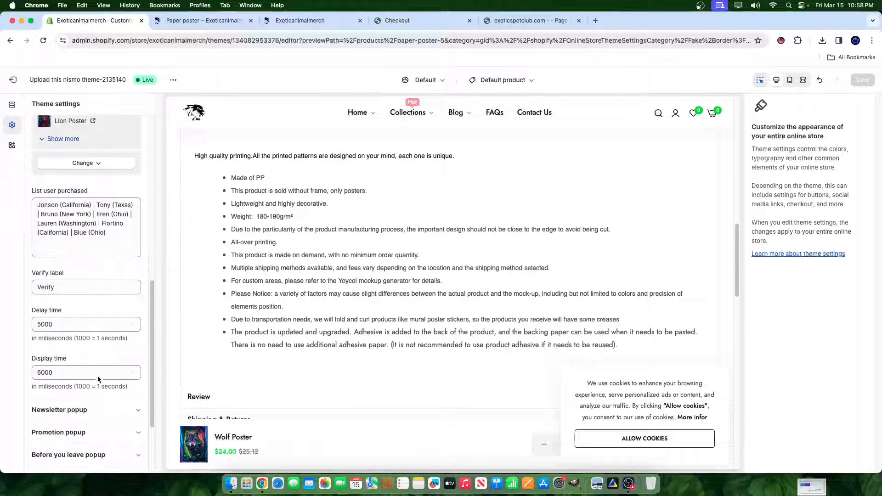
scroll(98, 380, "down", 3)
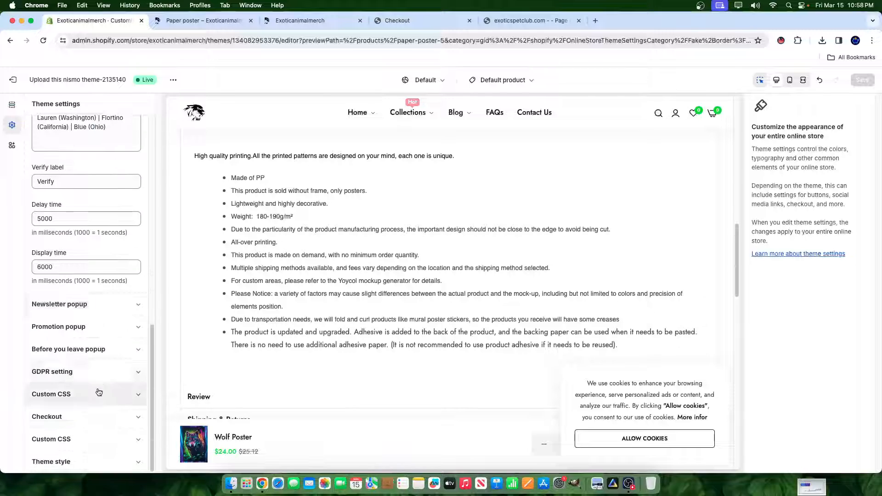
left_click(91, 327)
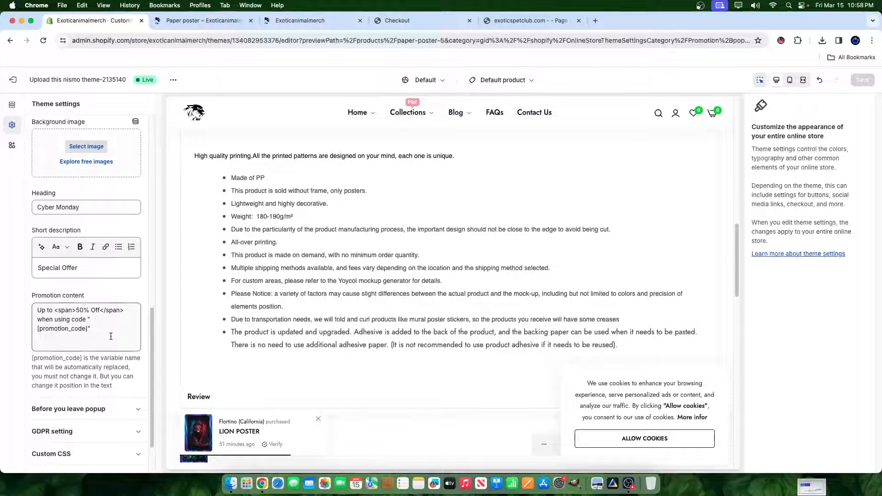
scroll(111, 336, "up", 5)
scroll(110, 336, "up", 5)
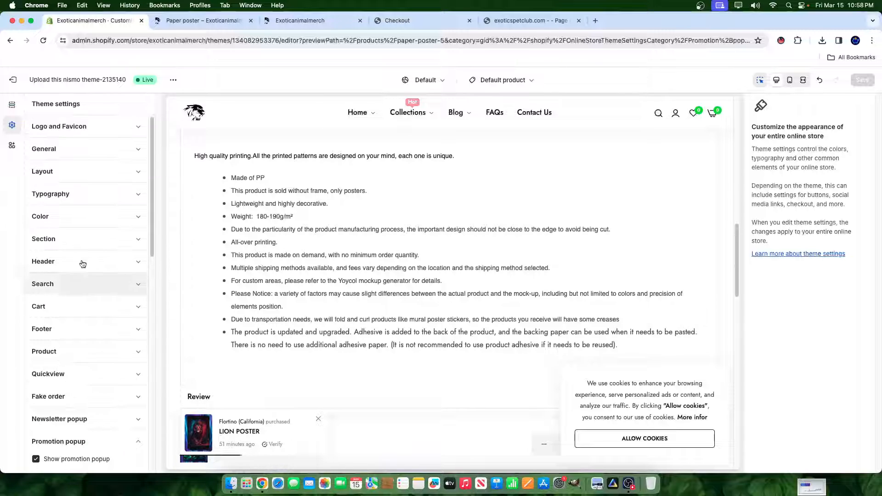
left_click(40, 157)
scroll(76, 315, "down", 10)
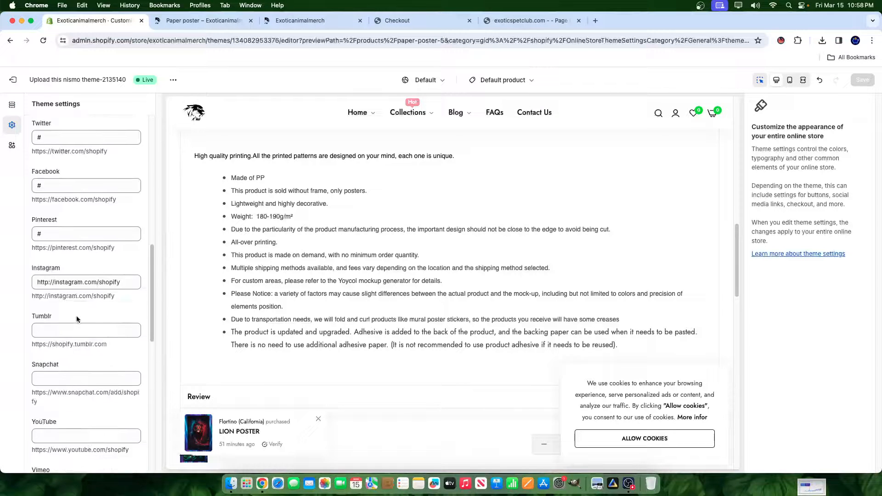
scroll(76, 317, "down", 6)
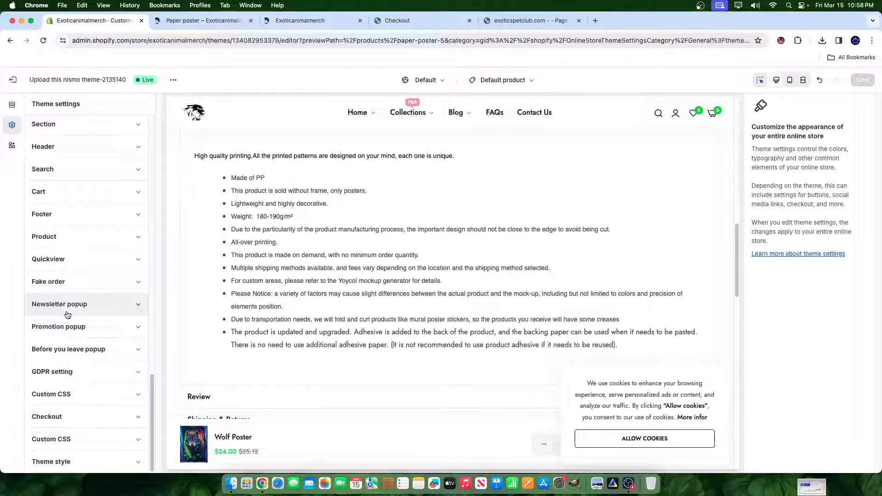
left_click(57, 266)
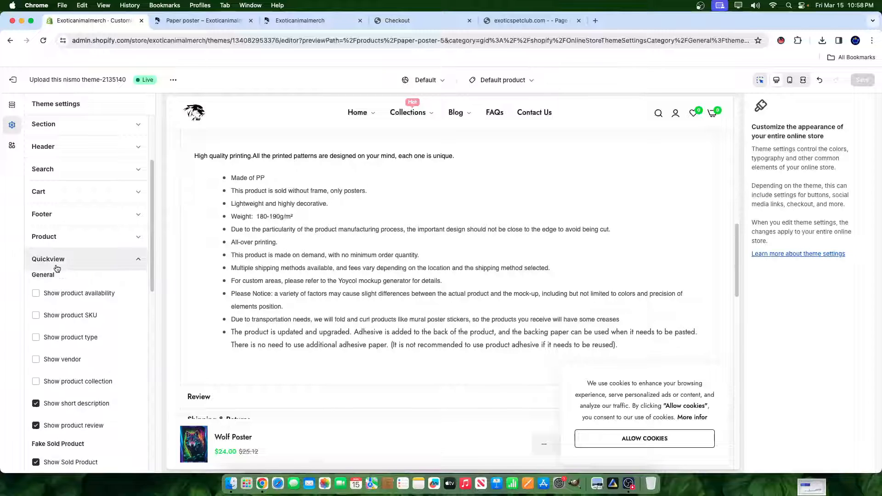
scroll(47, 214, "down", 2)
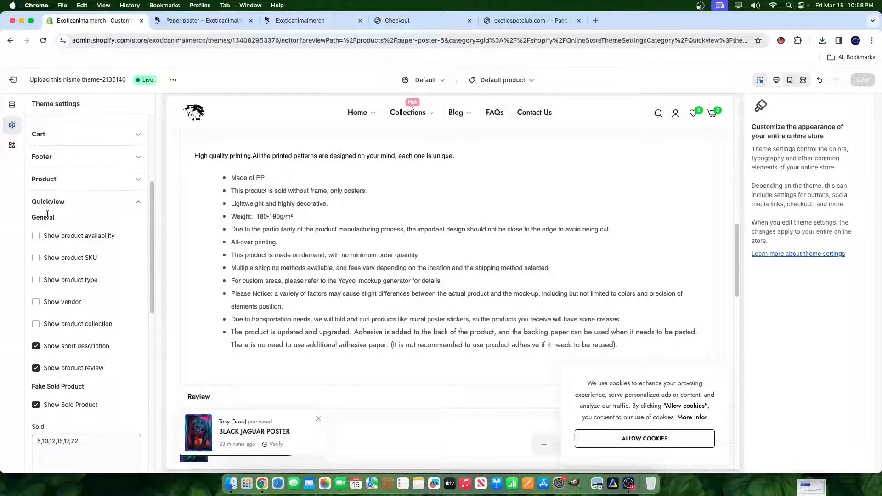
scroll(47, 214, "down", 2)
scroll(46, 229, "up", 4)
- Set the cart's free shipping rate to 47 and save the theme changes
left_click(48, 230)
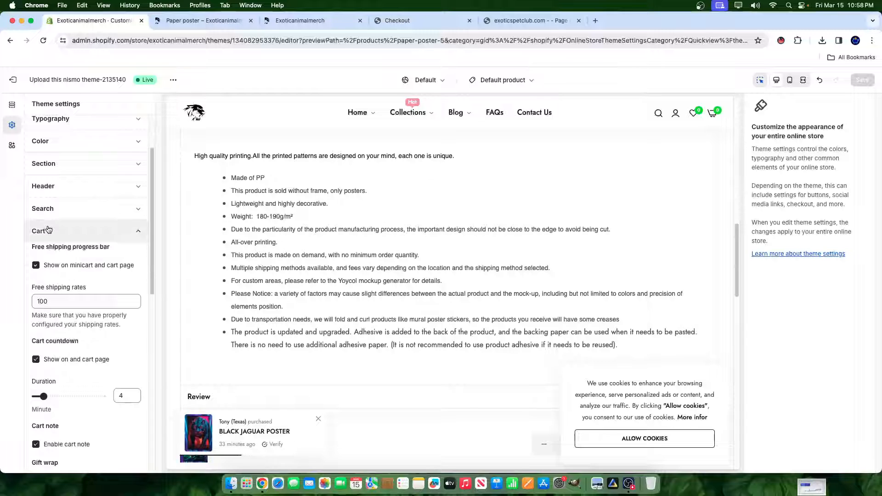
left_click(78, 293)
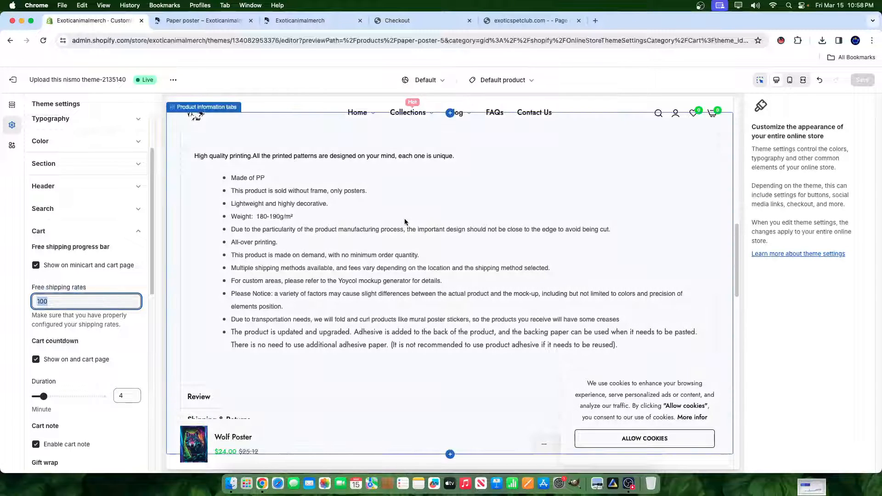
type("47")
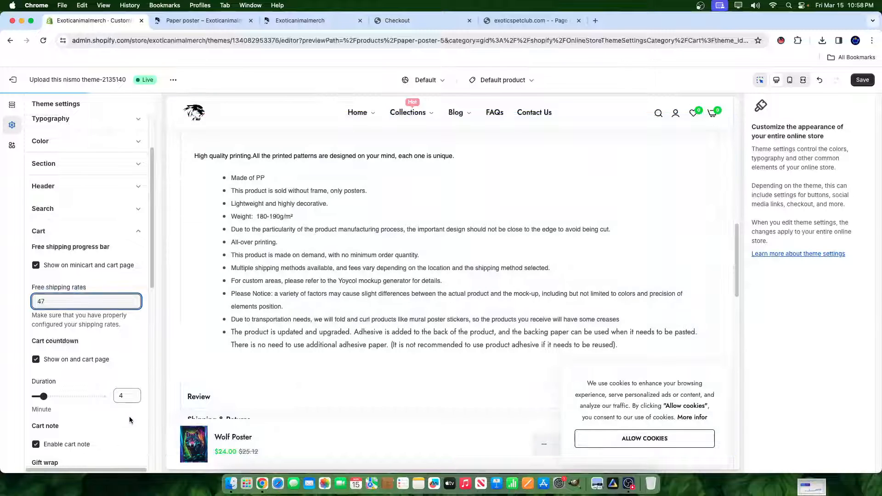
left_click(862, 80)
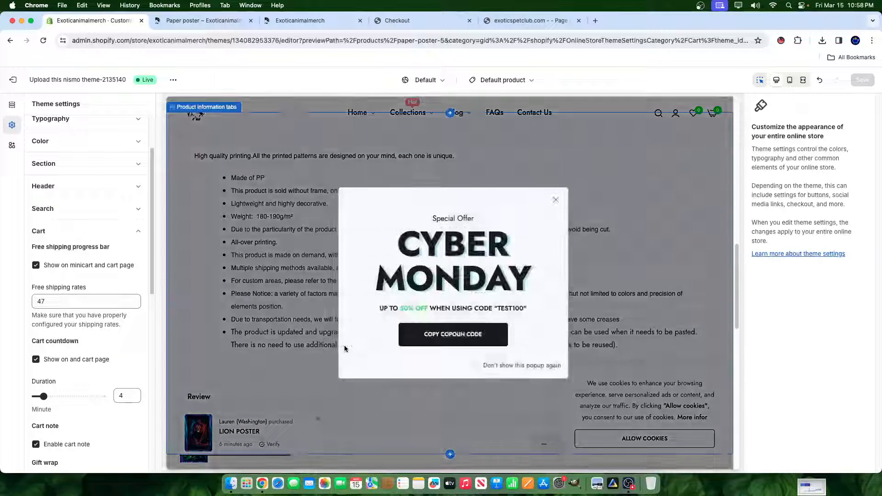
left_click(343, 345)
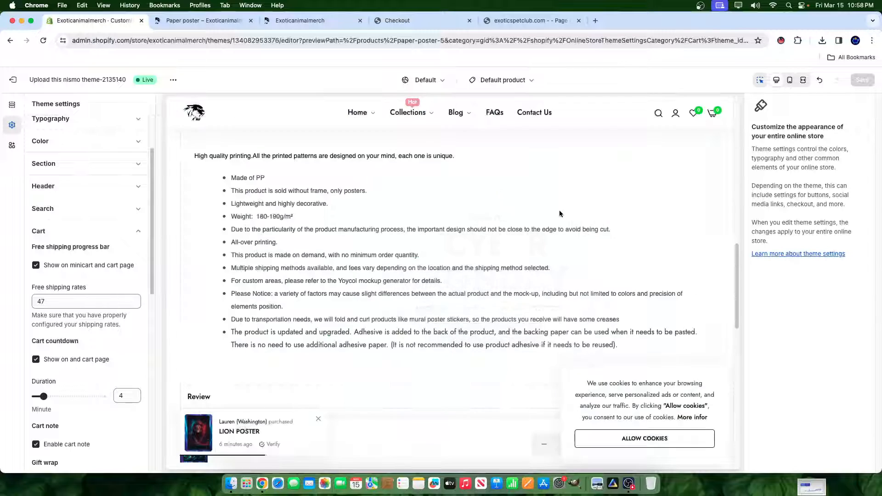
- Go back to the live store's Wolf Poster product page and reload it
scroll(558, 211, "up", 10)
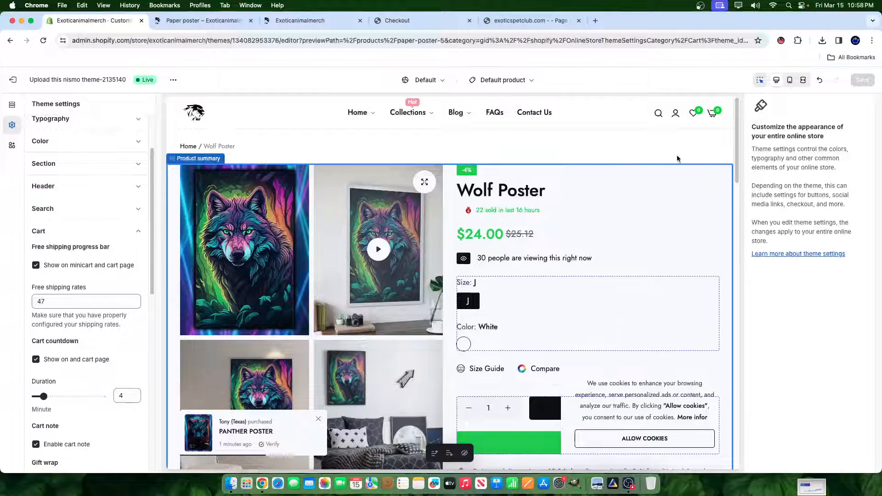
left_click(528, 20)
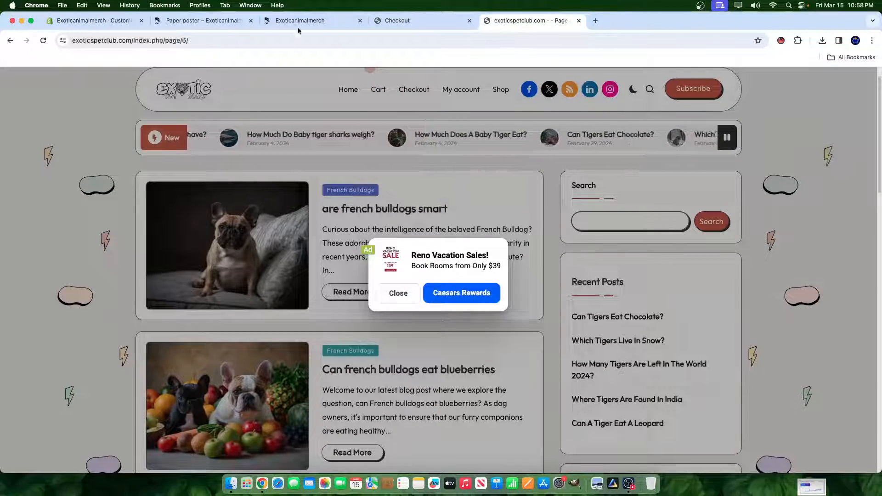
left_click(384, 23)
left_click(313, 24)
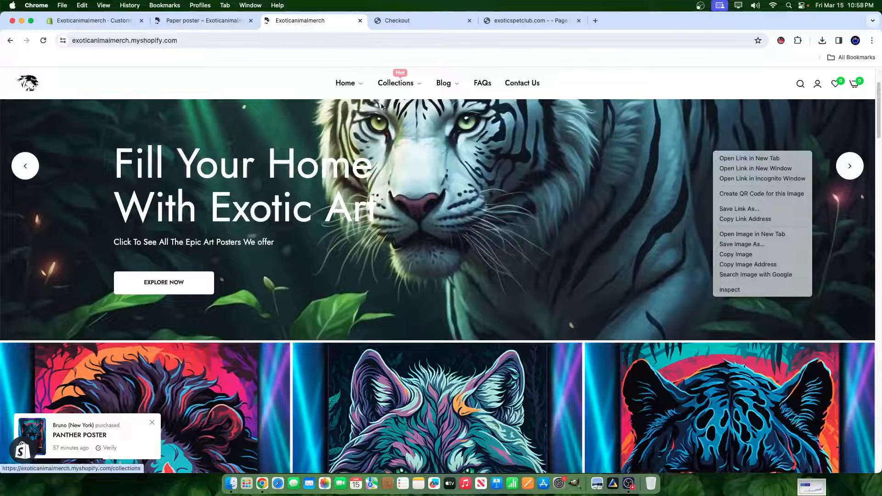
left_click(181, 25)
left_click(181, 26)
right_click(584, 188)
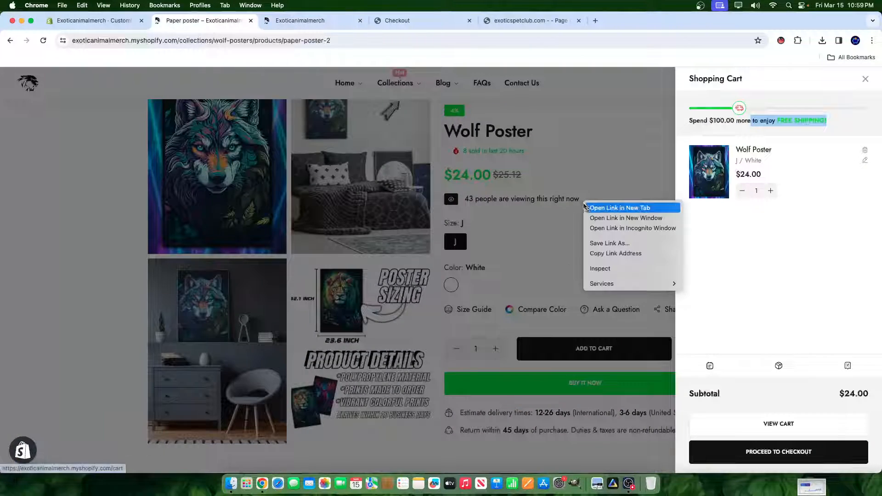
right_click(589, 134)
left_click(590, 133)
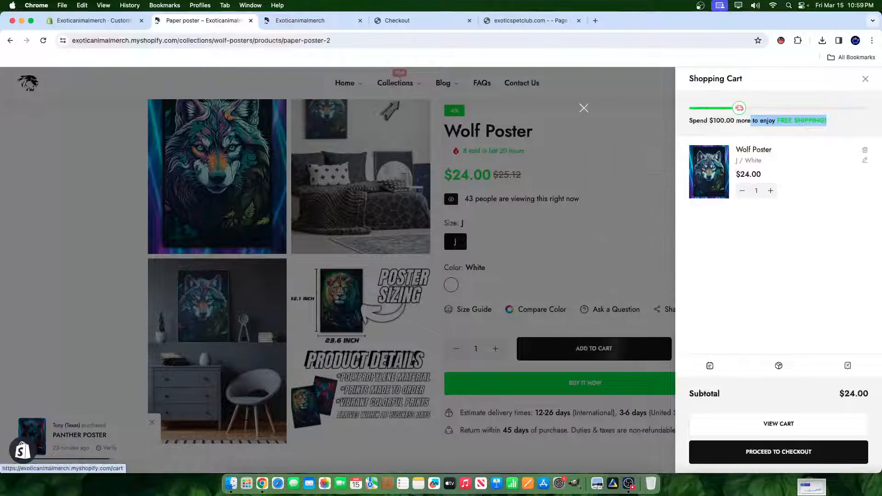
left_click(584, 108)
right_click(689, 124)
left_click(701, 155)
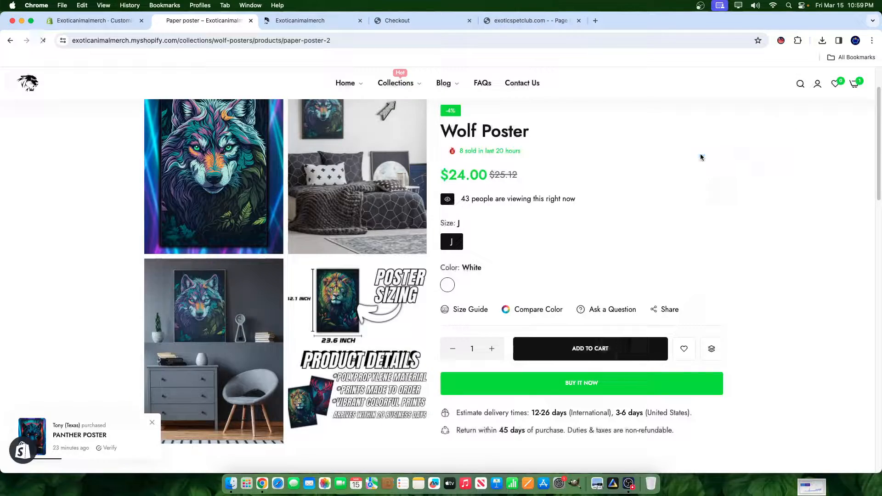
- Open the shopping cart, check its free shipping progress message and close it again
left_click(851, 84)
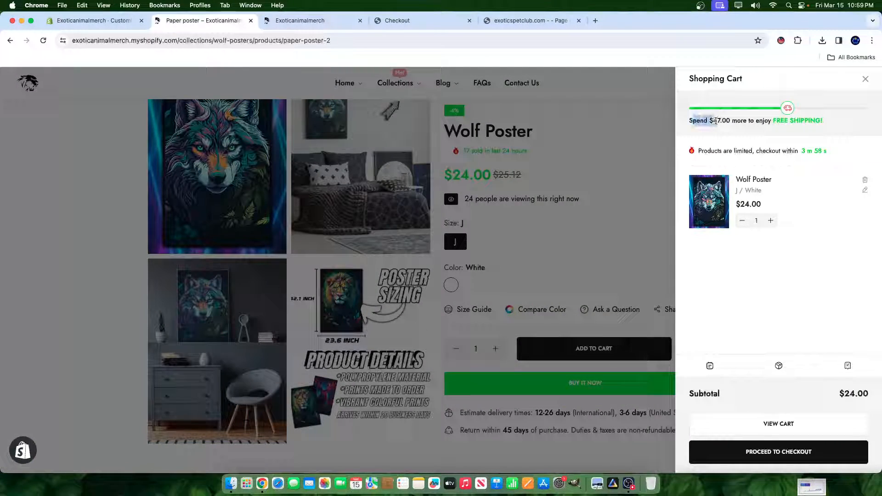
left_click_drag(755, 124, 822, 122)
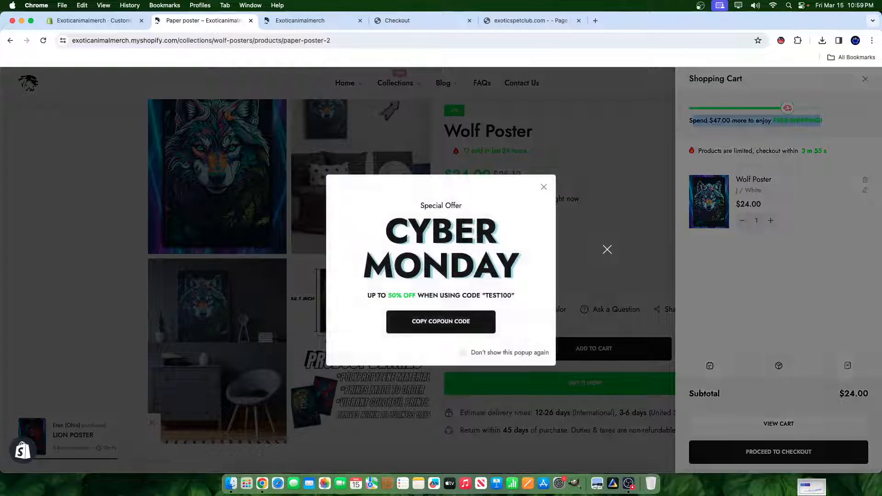
left_click(606, 250)
left_click(603, 271)
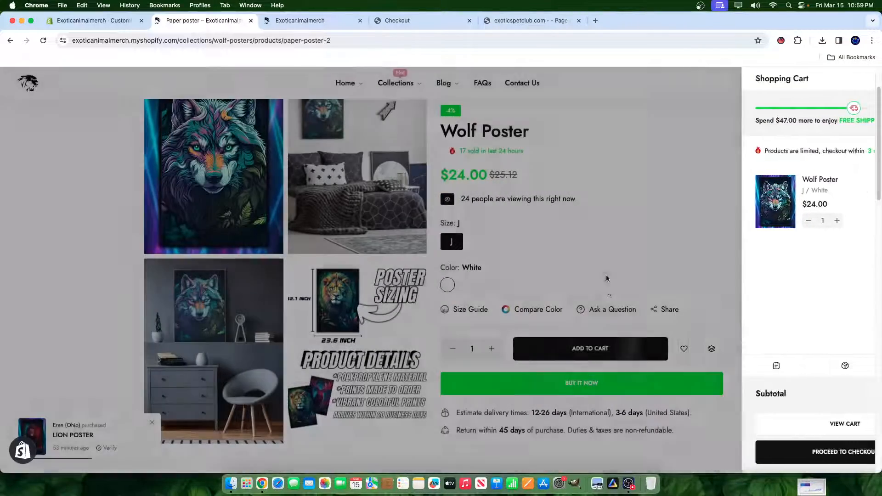
- Add another Wolf Poster to the cart and check the free shipping message and checkout countdown
left_click(586, 349)
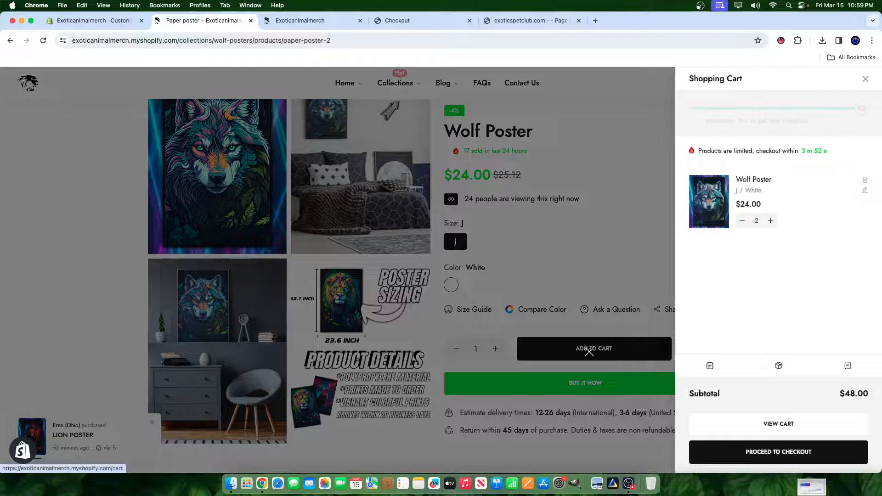
left_click_drag(701, 120, 838, 126)
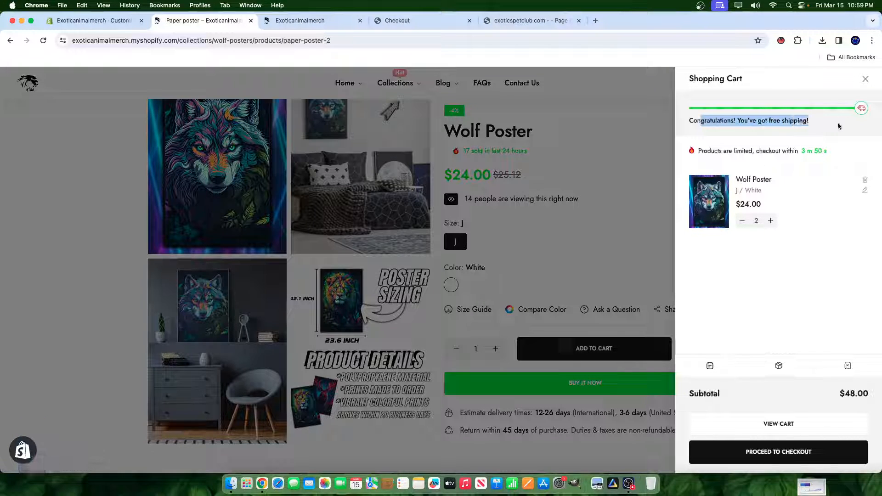
left_click(837, 125)
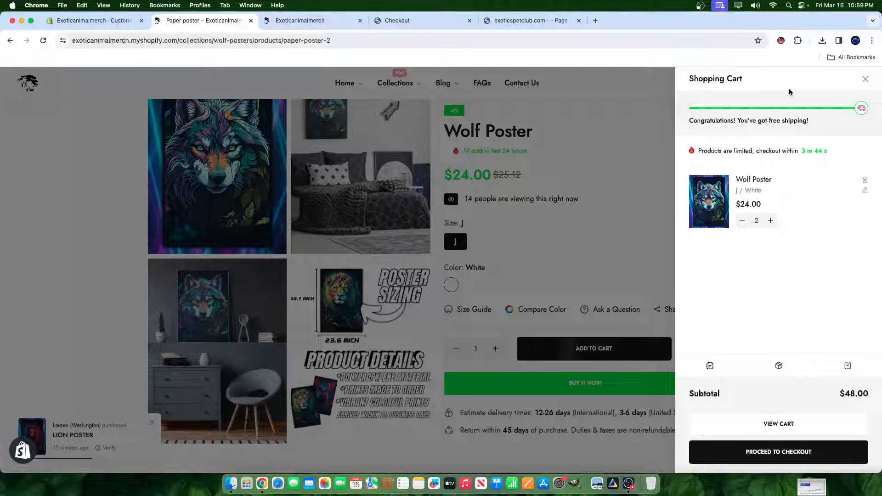
left_click_drag(707, 151, 799, 154)
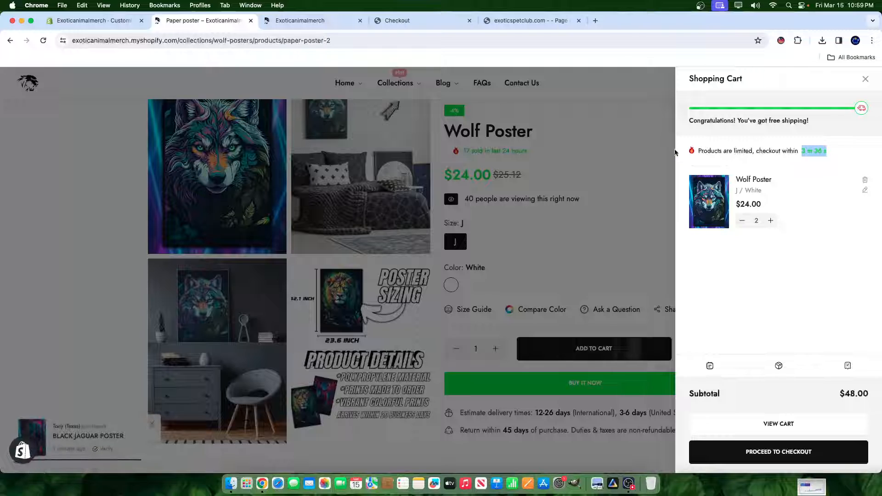
left_click(623, 158)
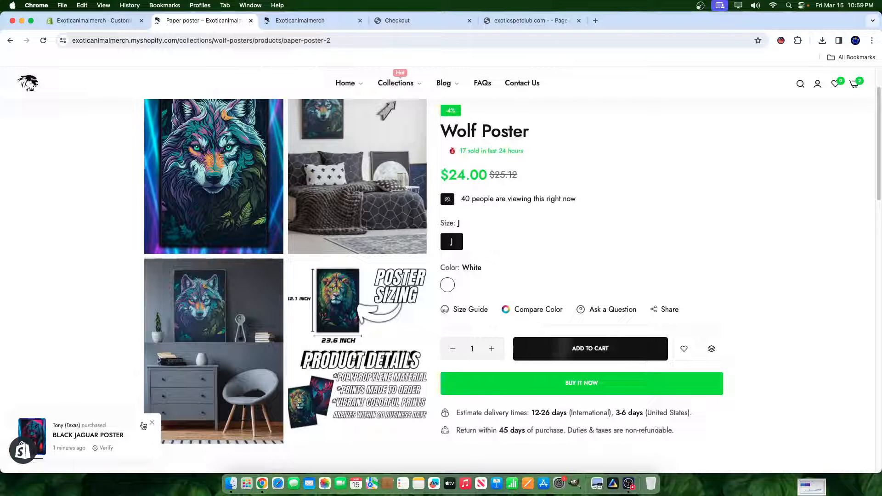
- Examine the recent sales line and the live visitor counter on the Wolf Poster page
left_click_drag(534, 152, 467, 152)
left_click_drag(460, 199, 564, 204)
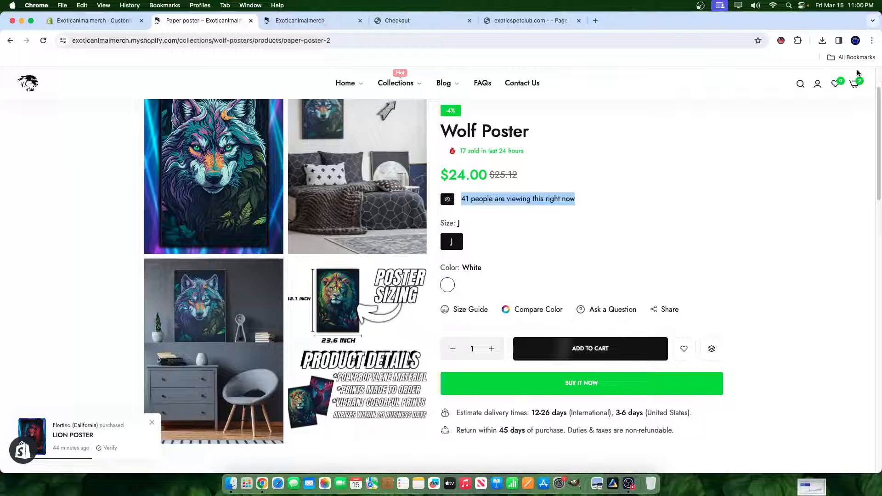
left_click(596, 201)
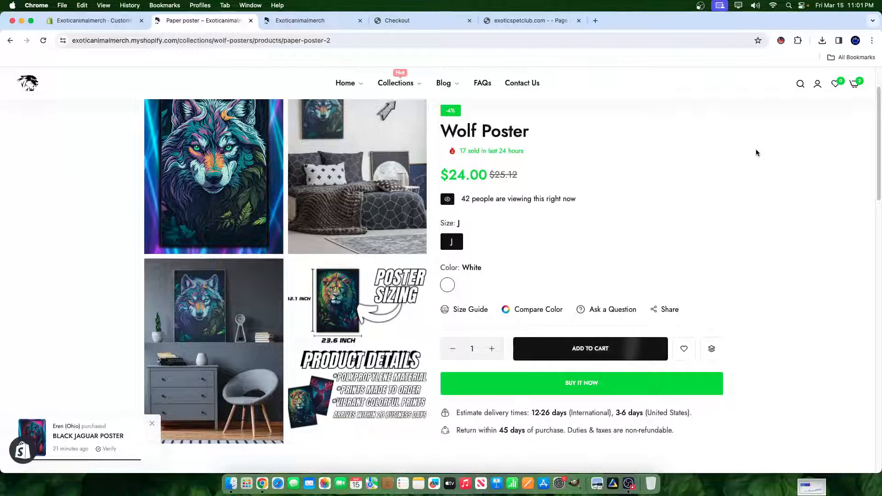
- View the Wolf Poster product photos in the enlarged image gallery and return to the product page
scroll(384, 303, "up", 2)
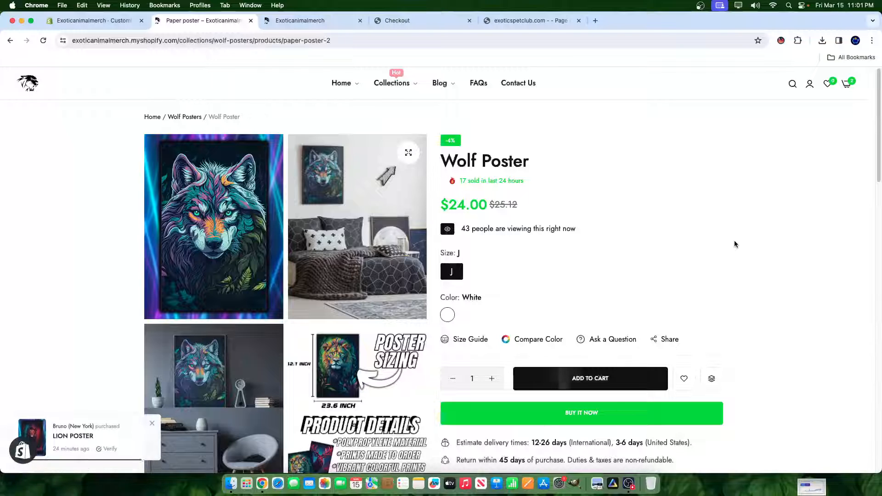
left_click(220, 268)
left_click(862, 262)
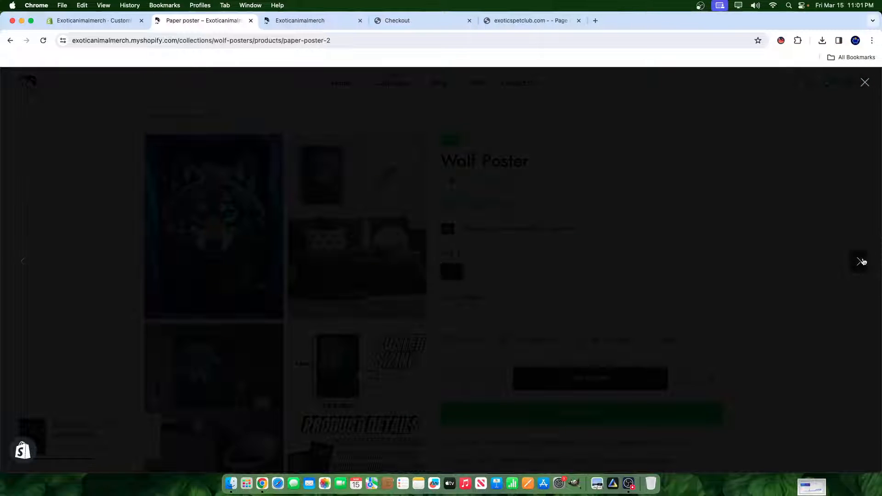
left_click(810, 240)
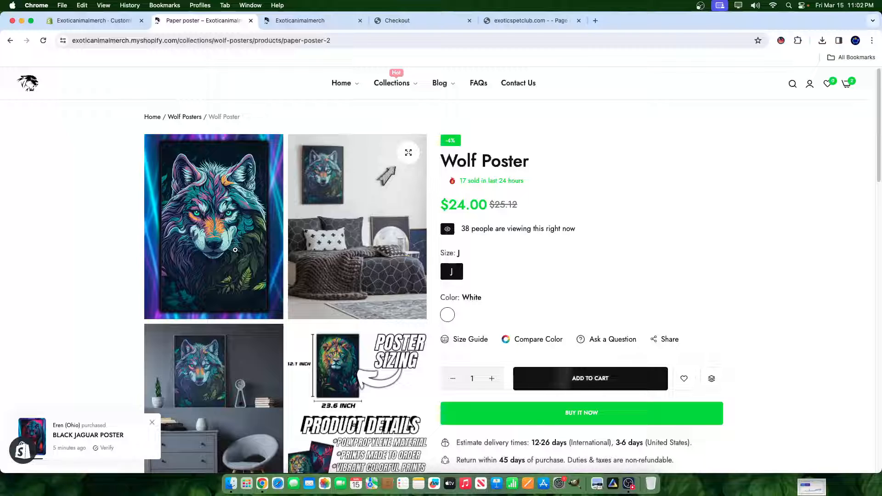
- Check the checkout countdown in the shopping cart and close the cart
left_click(846, 84)
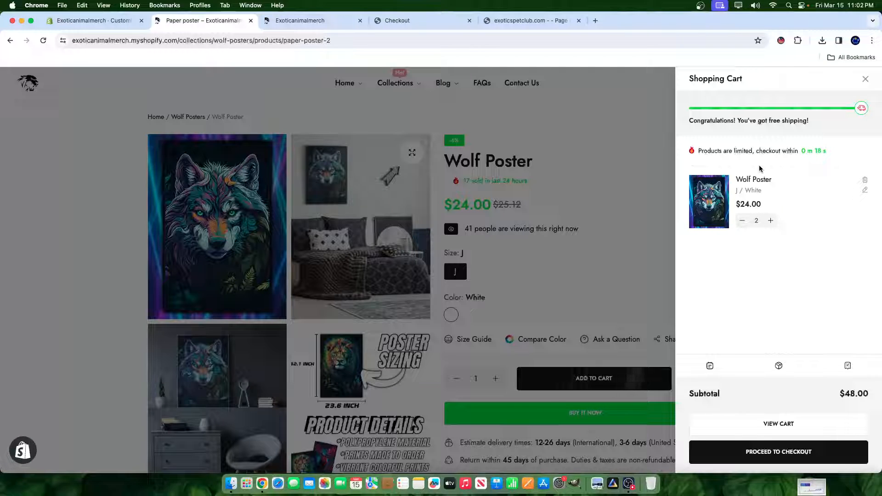
left_click(620, 178)
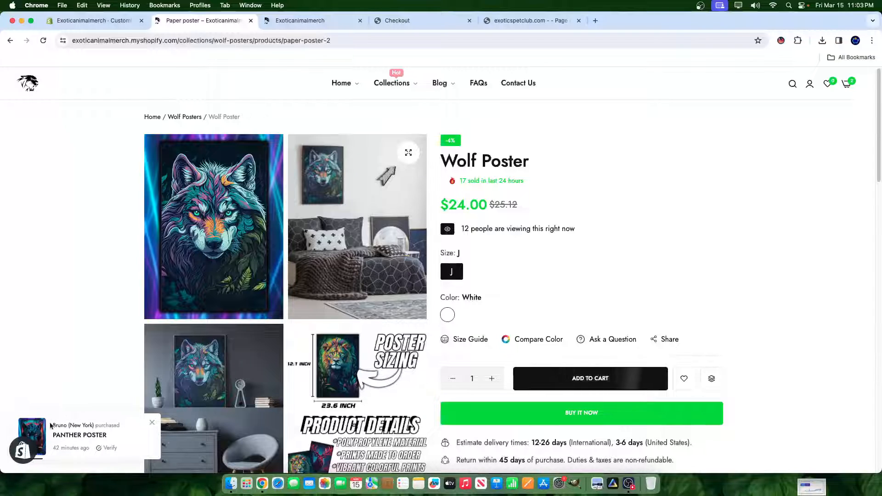
- Add another Wolf Poster from the product bar beside the page's lower sections, reduce the cart quantity to 2 and close the cart
scroll(449, 371, "down", 6)
scroll(457, 394, "down", 4)
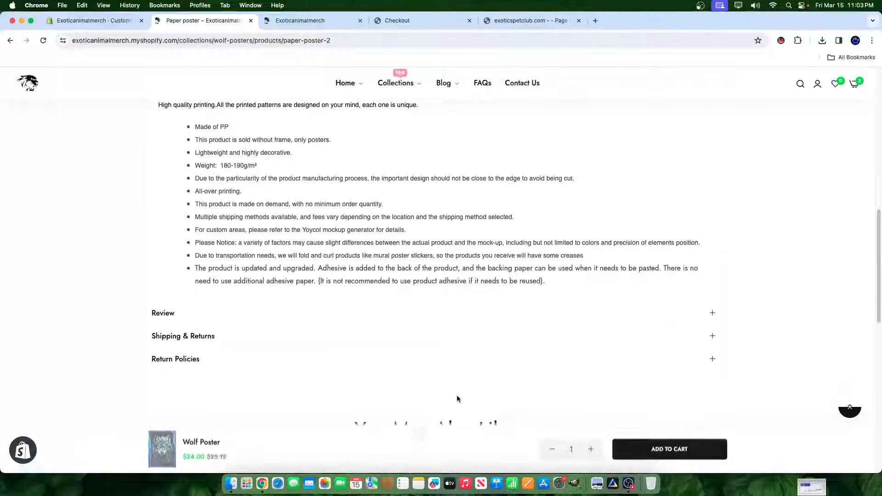
scroll(457, 394, "up", 10)
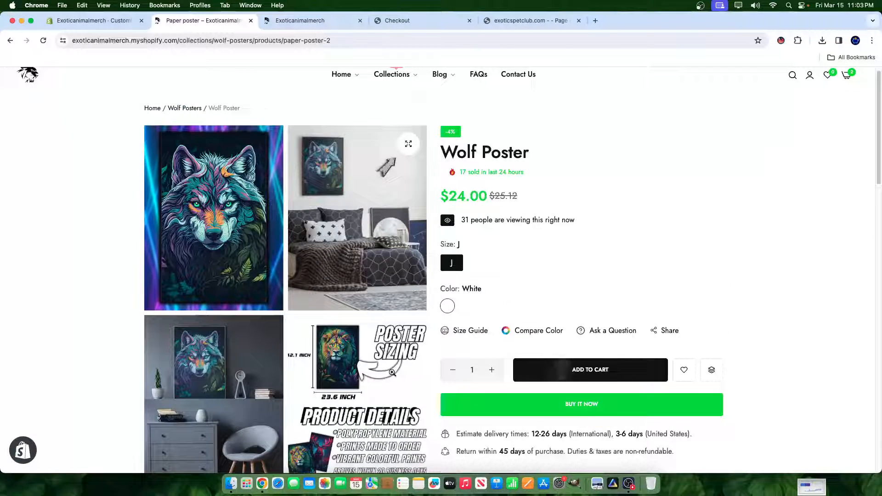
scroll(697, 327, "down", 10)
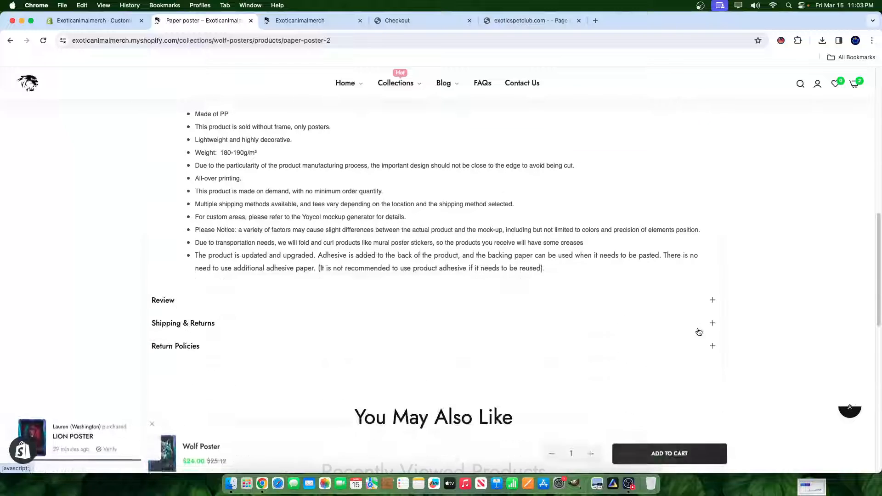
scroll(698, 332, "down", 4)
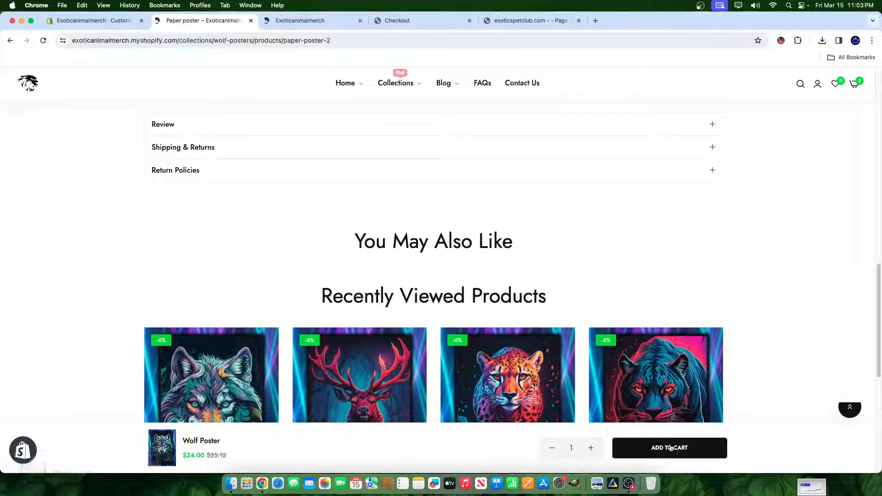
left_click(683, 449)
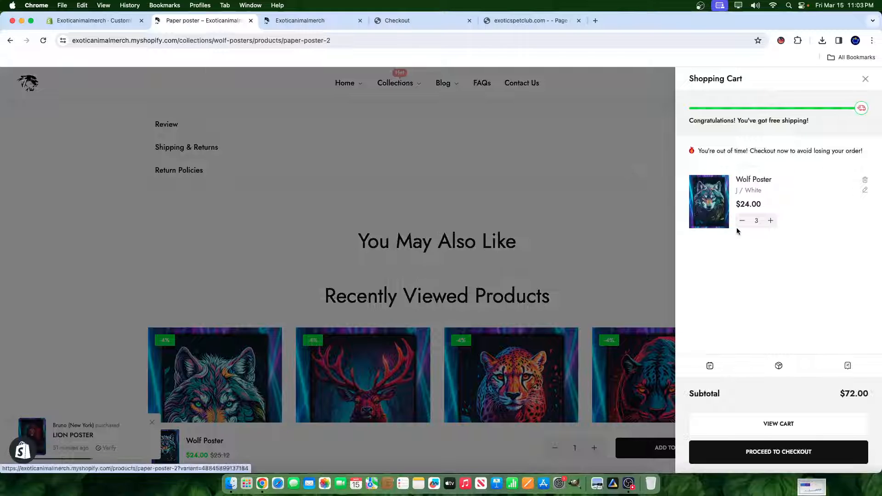
left_click(494, 252)
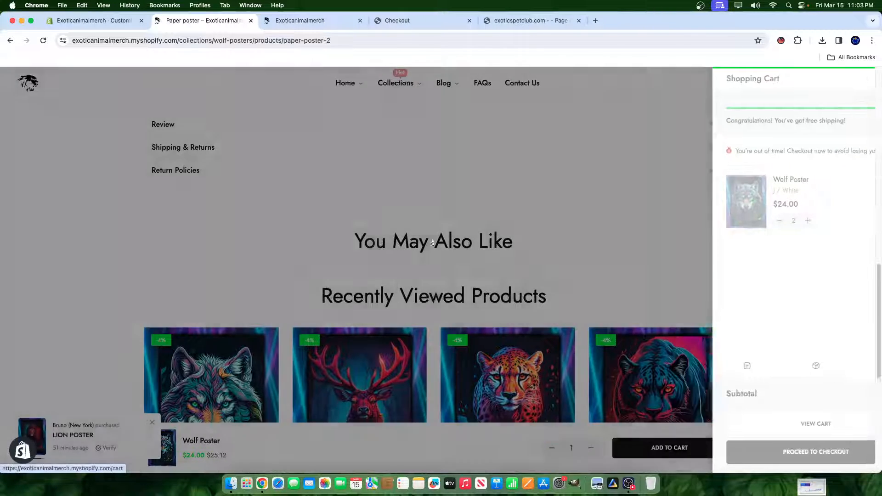
- Search Google for Debutify in a new incognito window and open the debutify.com website
left_click(872, 41)
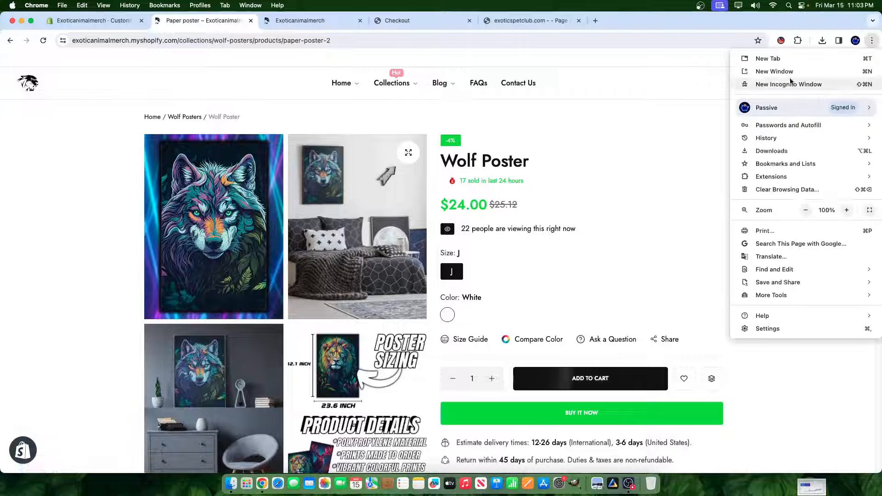
left_click(785, 83)
type("deb")
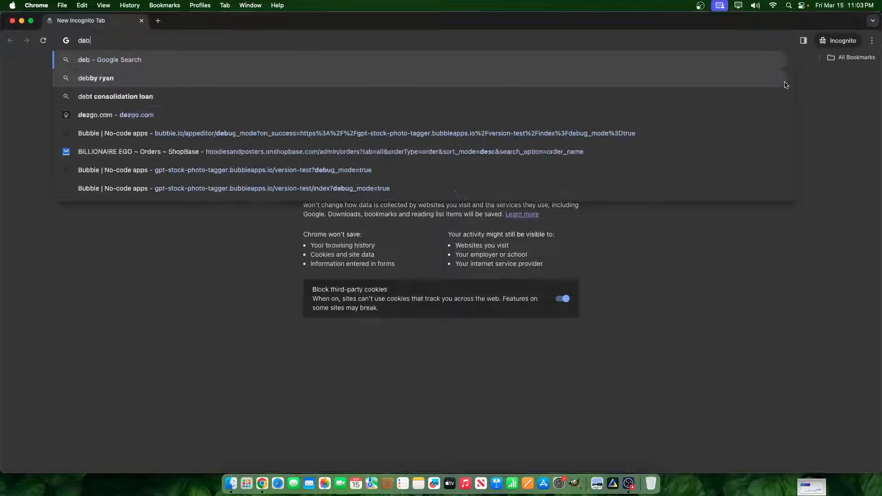
type("uitfy")
key("Return")
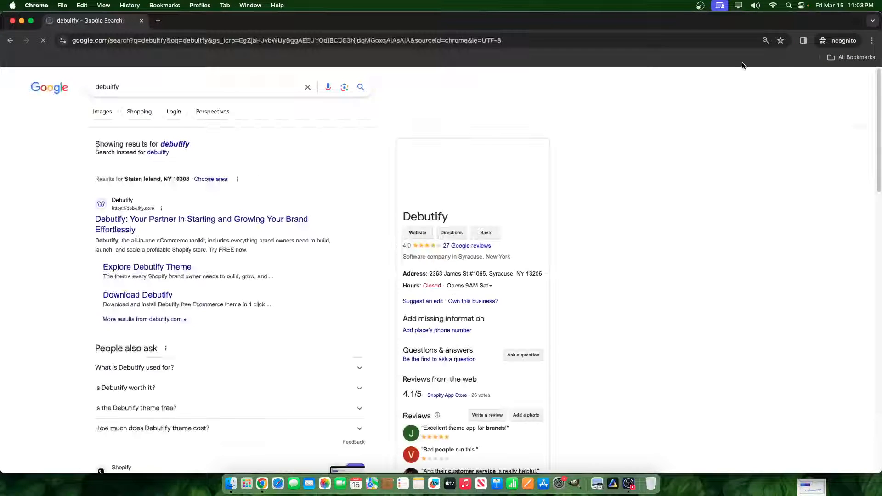
left_click(244, 219)
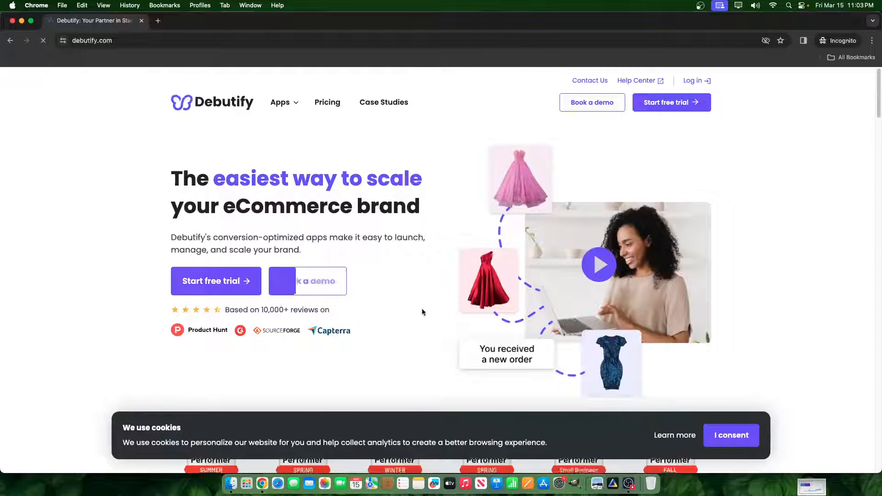
- Browse the Debutify home page beside the poster store and open the theme pricing page
scroll(421, 308, "down", 10)
scroll(424, 180, "down", 20)
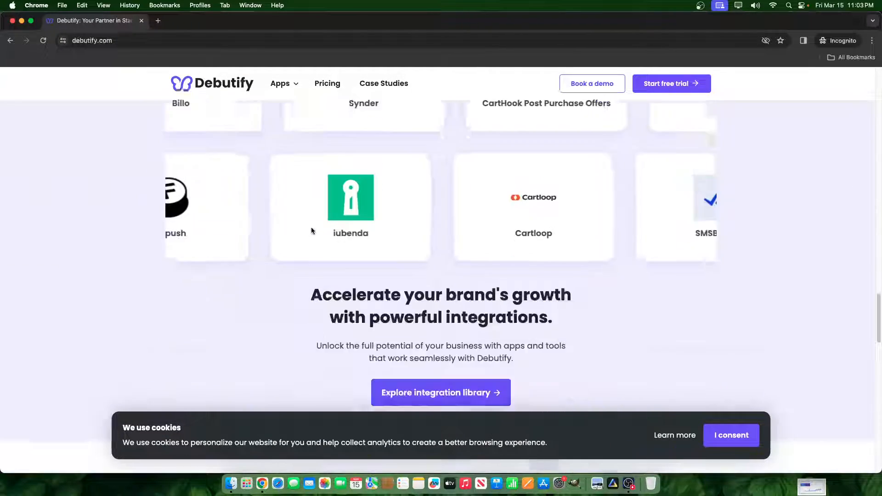
scroll(311, 231, "down", 1)
left_click_drag(273, 27, 577, 35)
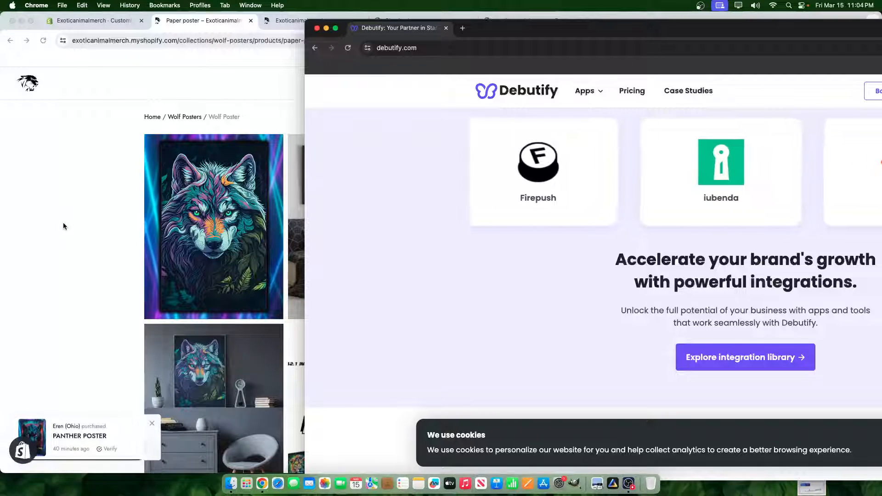
scroll(586, 256, "up", 5)
scroll(586, 256, "up", 10)
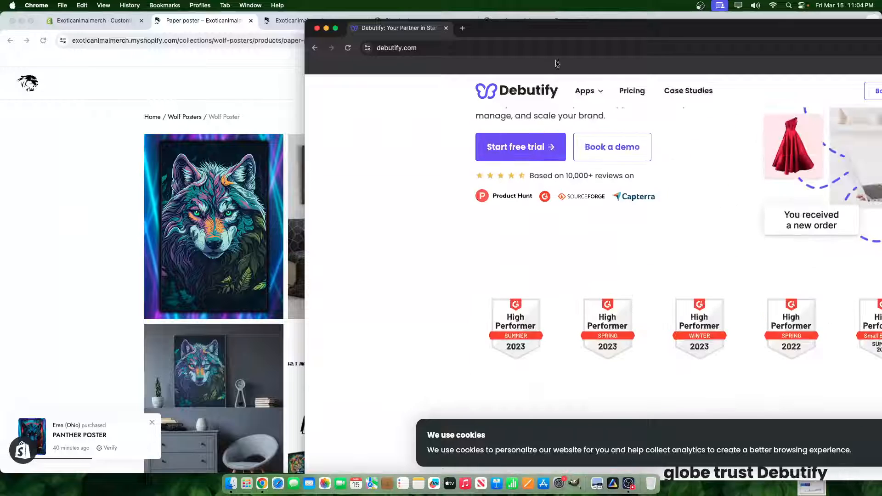
left_click_drag(565, 32, 457, 28)
left_click(507, 87)
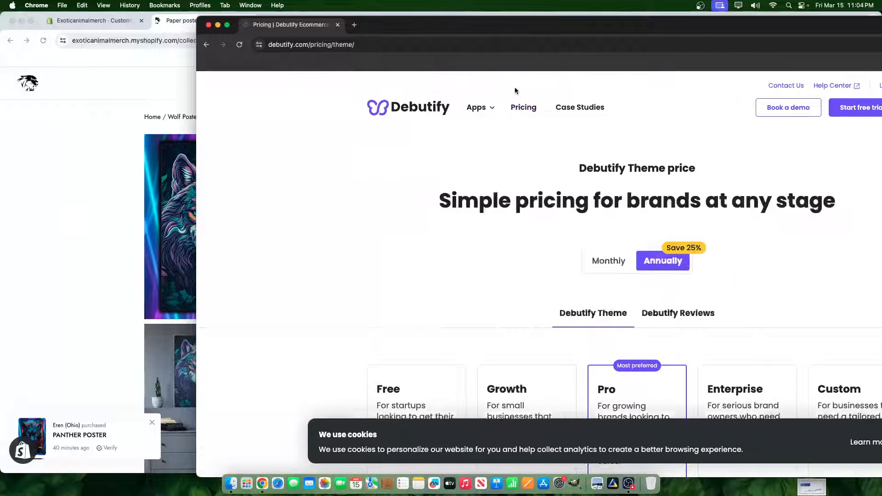
- Review the annually billed Debutify Theme plans and the list of features in the plan comparison
scroll(636, 304, "down", 5)
scroll(636, 304, "up", 2)
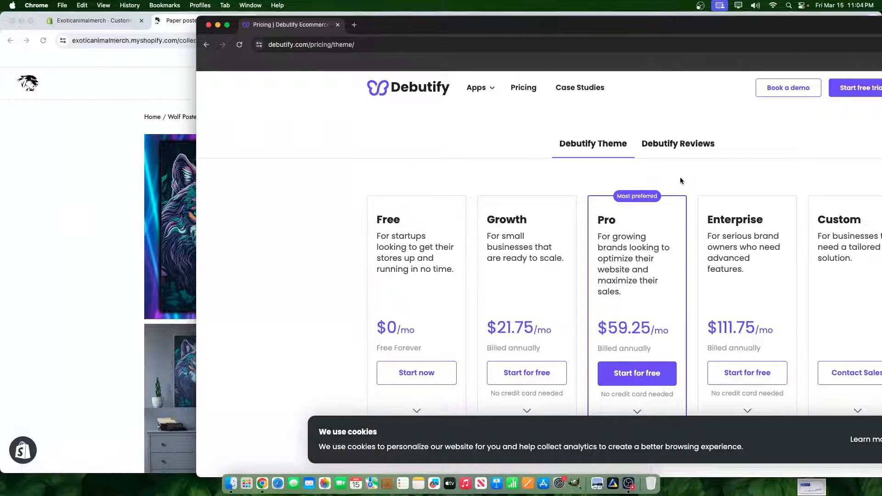
left_click(577, 49)
left_click_drag(443, 25, 324, 6)
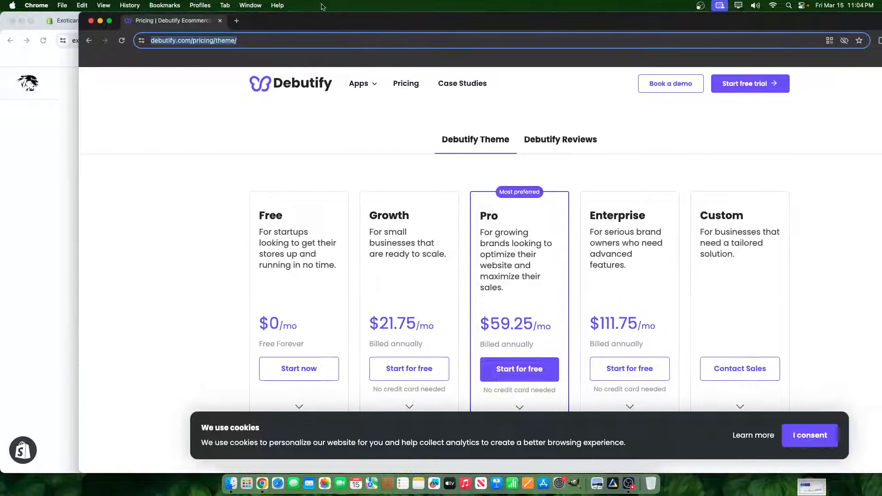
scroll(493, 282, "down", 2)
scroll(494, 282, "down", 5)
scroll(620, 349, "down", 4)
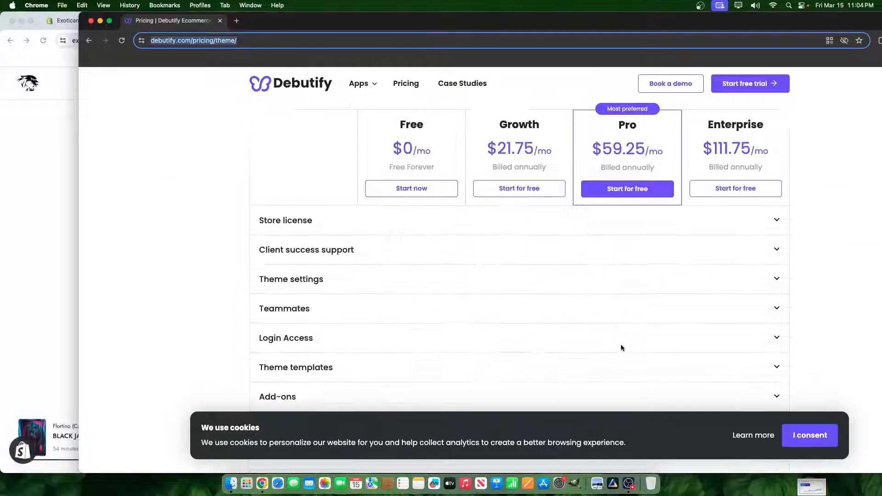
- Check the Pro plan's annually billed price in the feature comparison table
scroll(634, 221, "up", 2)
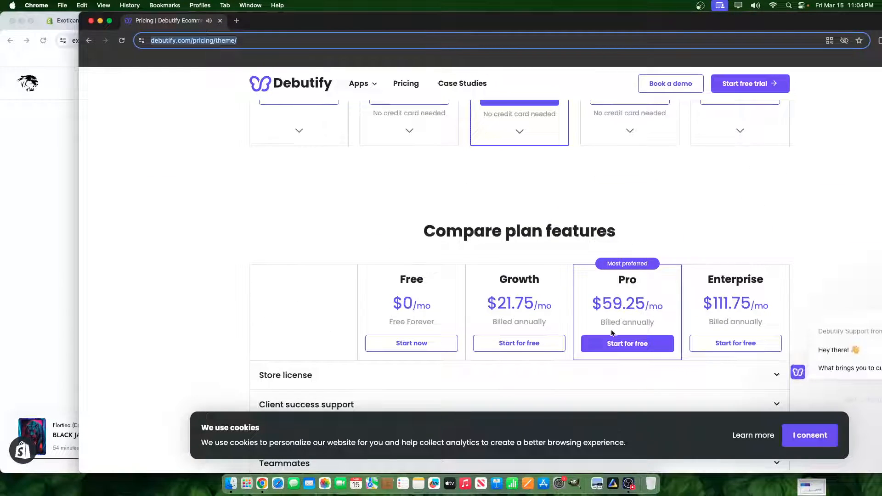
scroll(611, 320, "down", 2)
left_click_drag(603, 153, 627, 153)
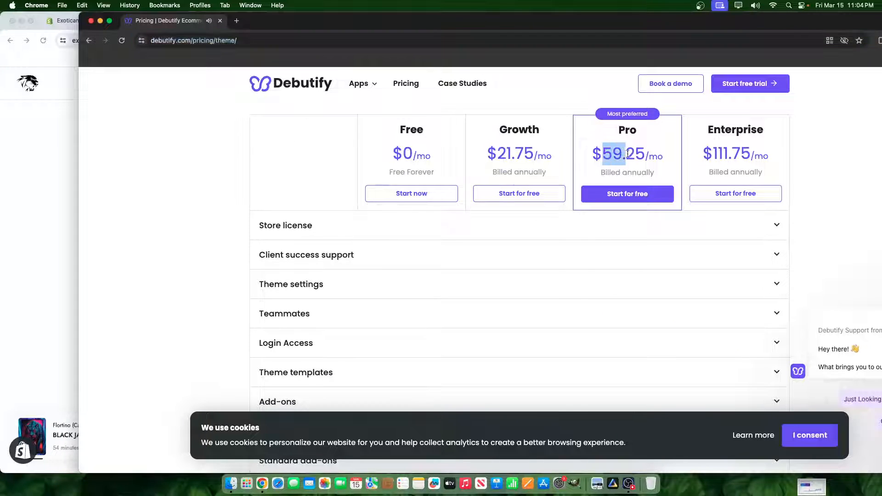
scroll(646, 277, "up", 4)
scroll(567, 324, "down", 12)
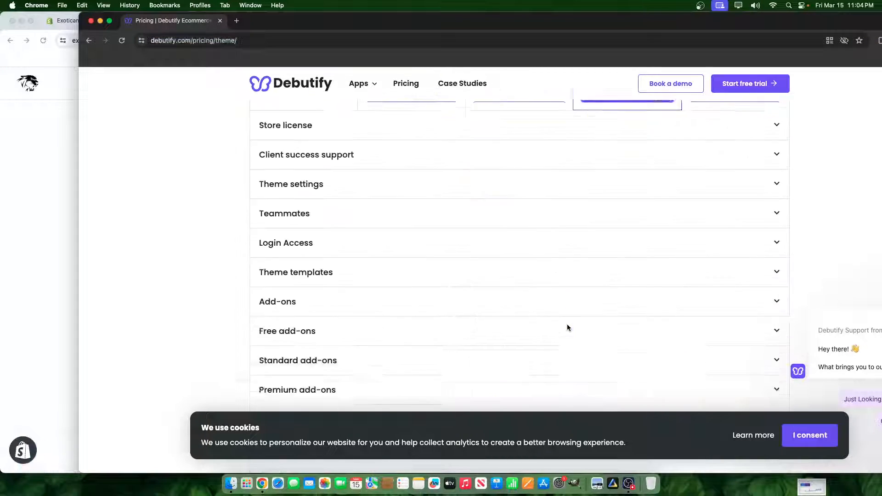
scroll(567, 324, "up", 10)
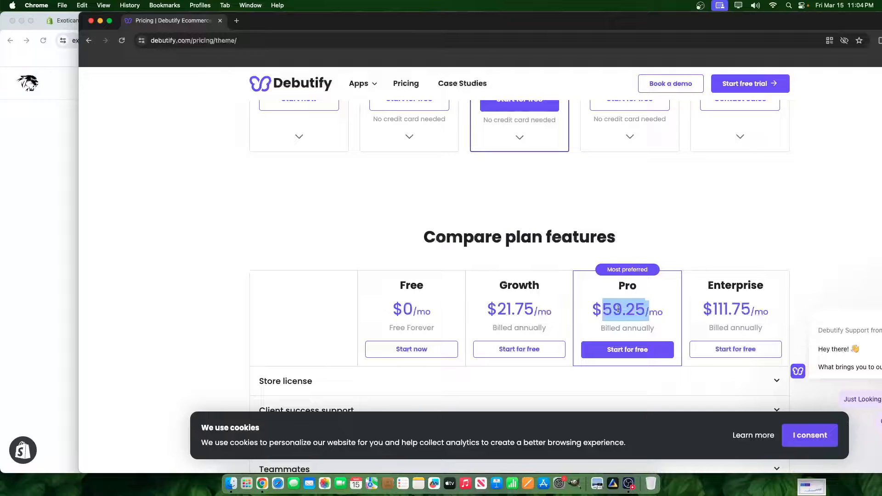
scroll(638, 299, "up", 10)
scroll(505, 207, "down", 1)
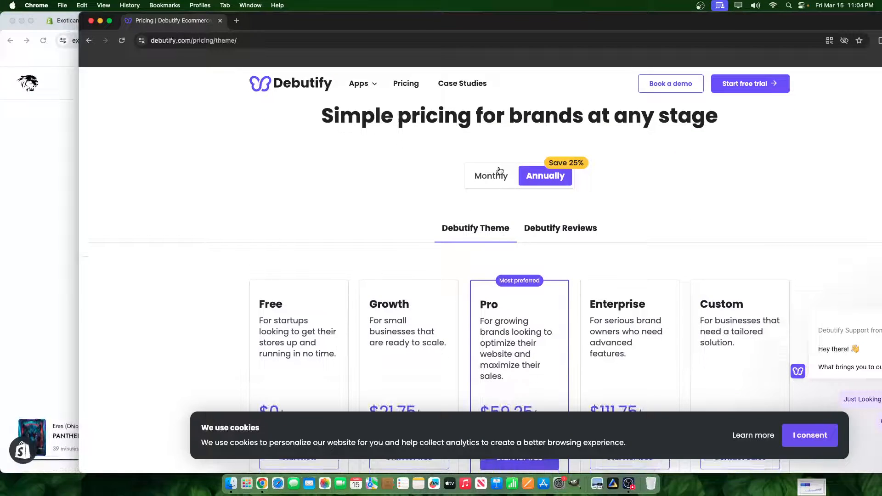
- Switch the plan pricing to monthly billing and check the Pro and Enterprise prices
left_click(491, 176)
scroll(528, 269, "down", 5)
left_click_drag(498, 169, 523, 171)
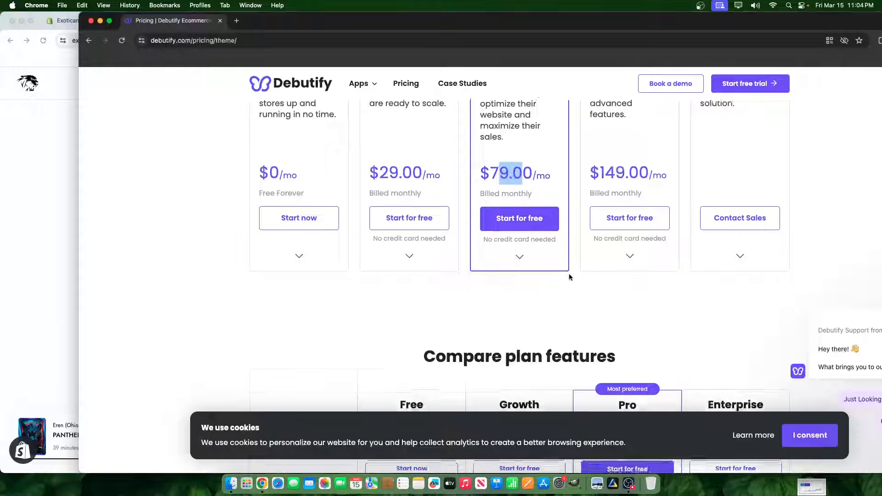
scroll(565, 278, "up", 3)
left_click_drag(354, 18, 307, 7)
left_click_drag(547, 270, 652, 283)
left_click(595, 272)
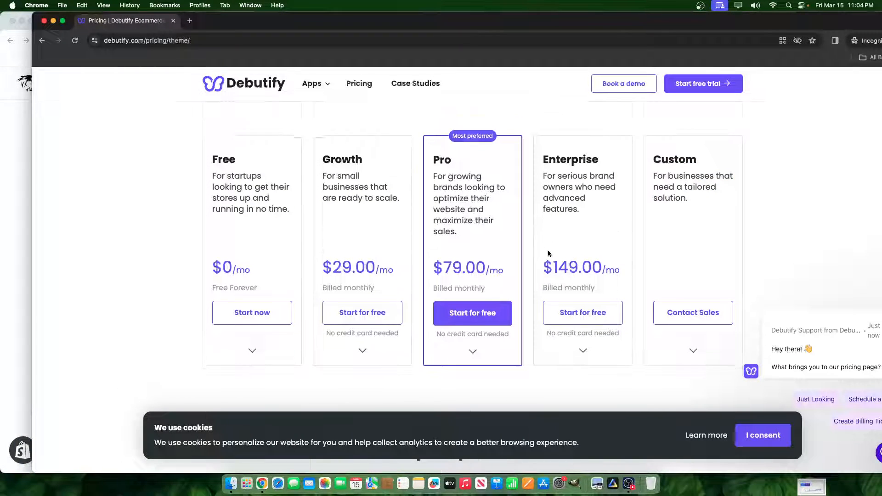
- Compare the store licenses included in each Debutify plan and close the incognito window
scroll(546, 252, "down", 10)
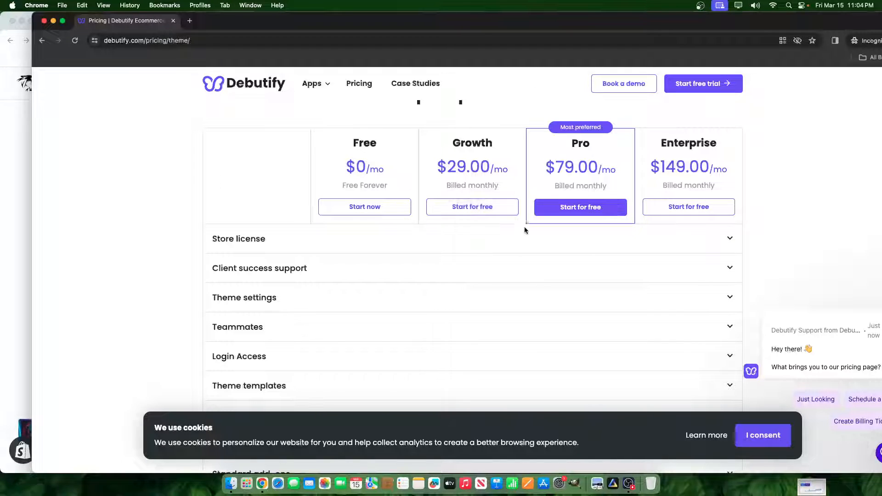
left_click(685, 235)
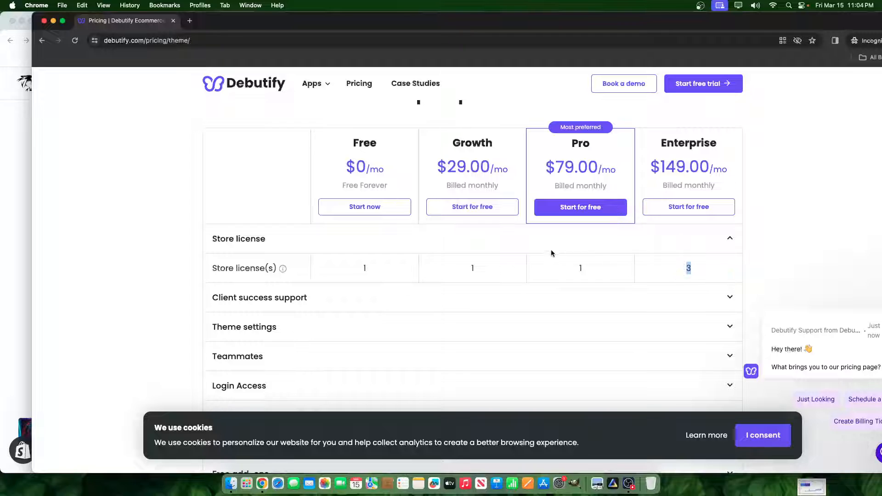
scroll(551, 252, "up", 10)
scroll(536, 249, "down", 3)
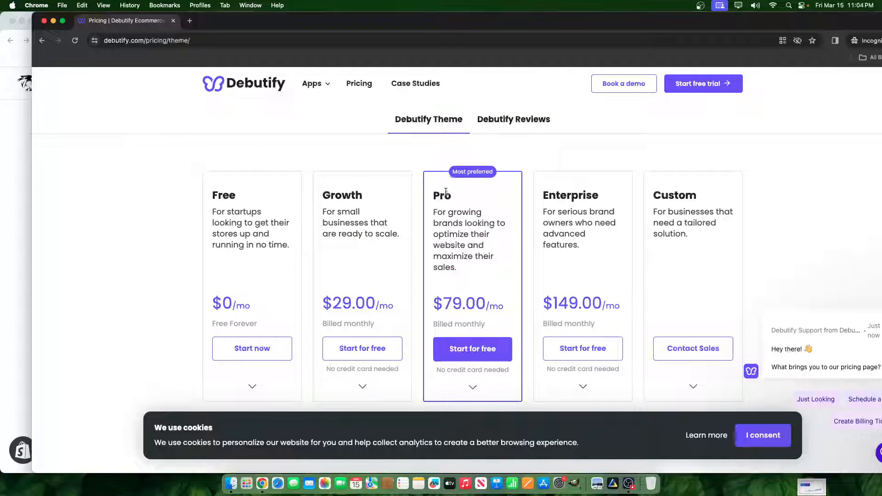
left_click(44, 22)
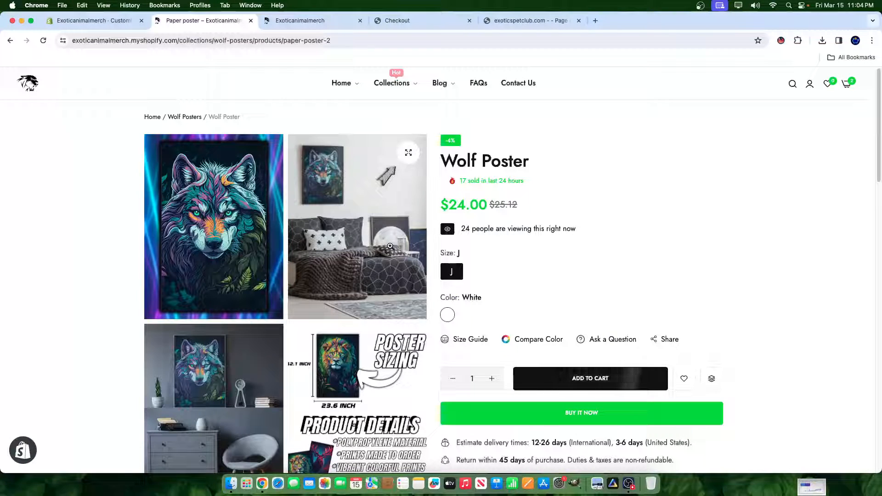
- Open Calculator and multiply 79 by 12 to work out the yearly cost of the monthly subscription
left_click(245, 484)
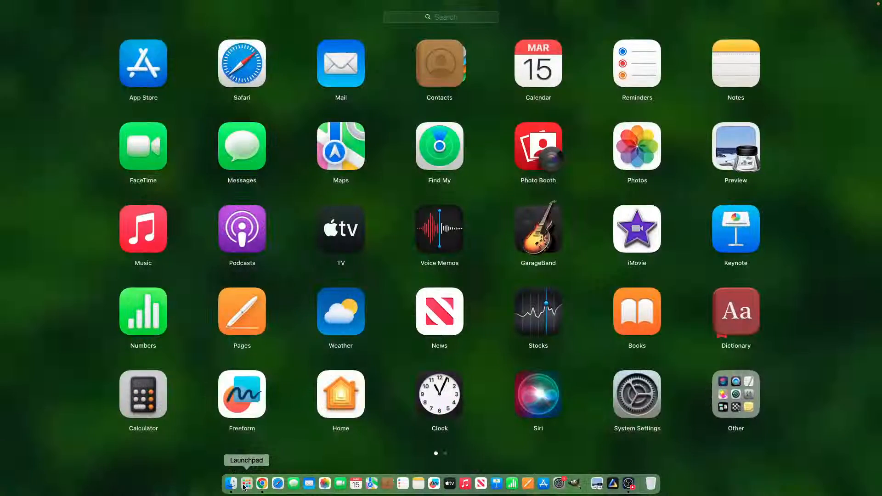
key("Return")
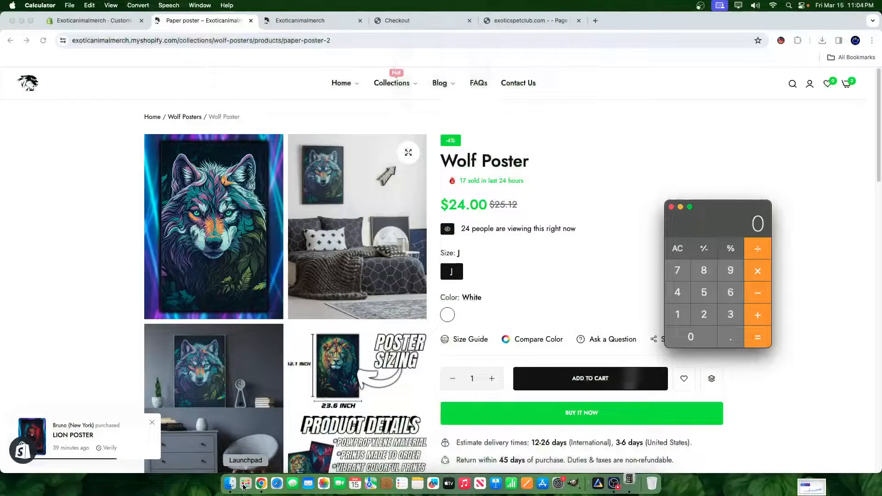
left_click(682, 275)
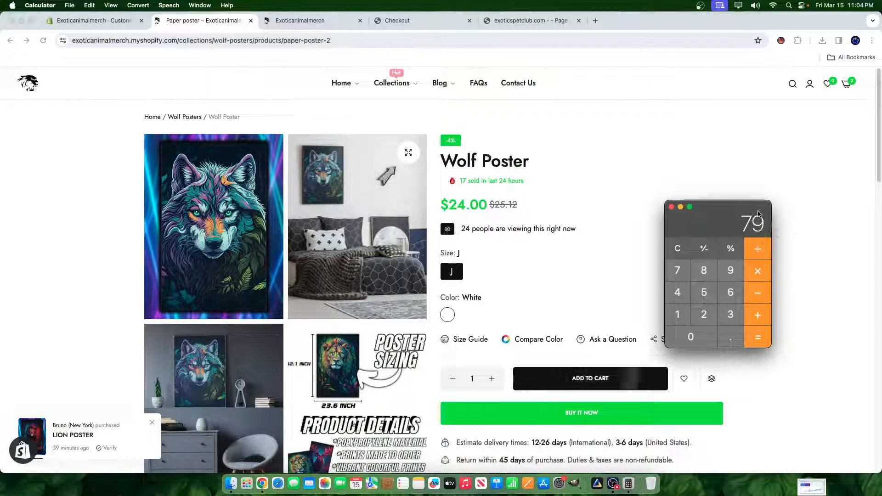
left_click_drag(750, 211, 741, 160)
left_click(752, 222)
left_click(677, 262)
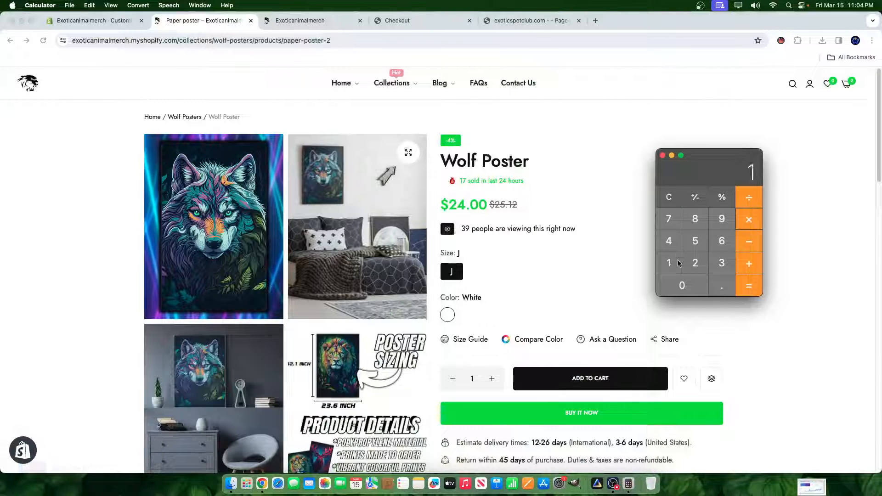
left_click(746, 287)
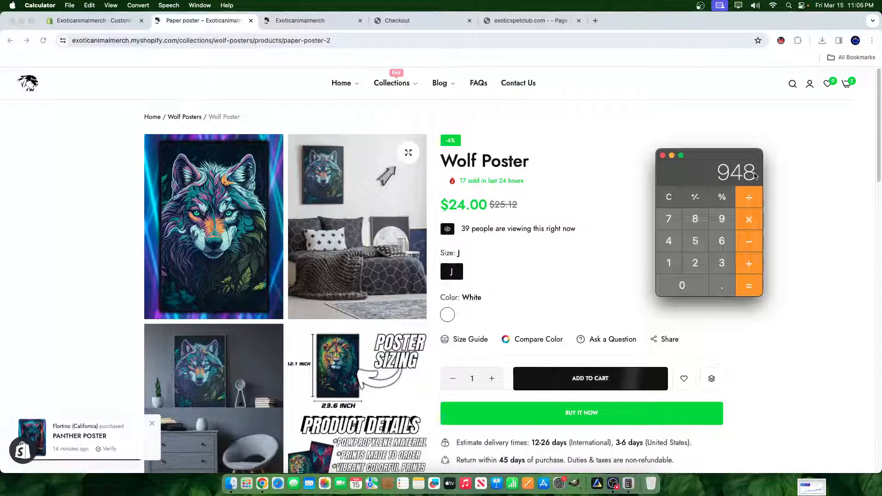
- Review the NiSMO Theme order summary and its discounted total on the checkout page for comparison
left_click(401, 18)
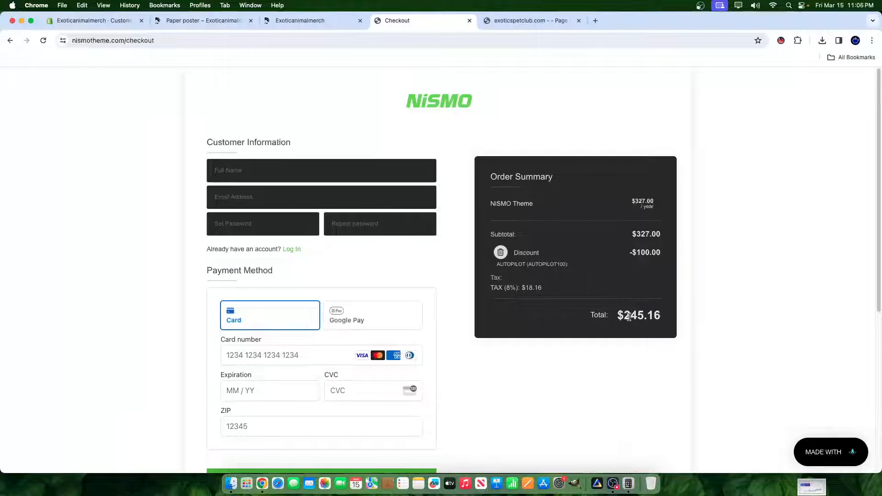
left_click_drag(623, 317, 673, 321)
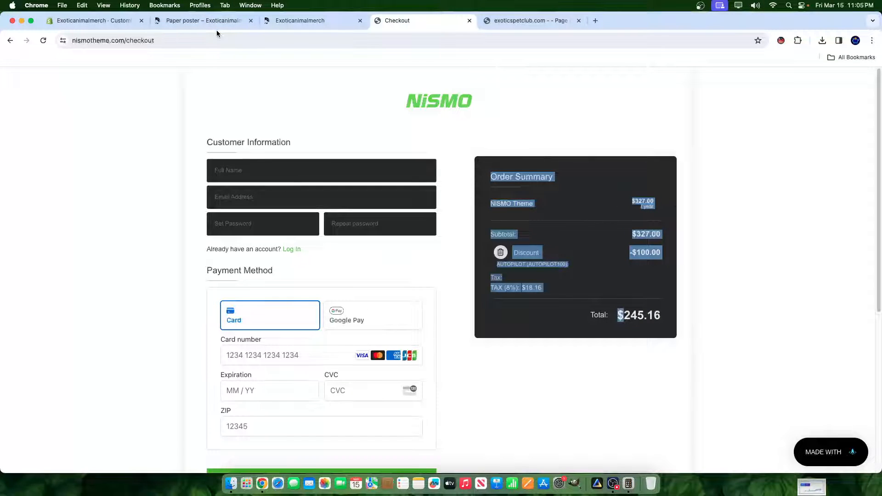
left_click(698, 144)
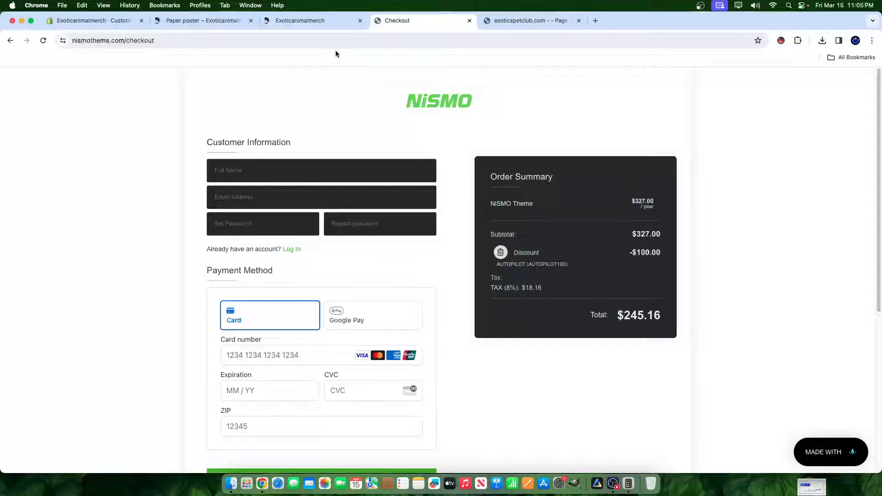
- Return to the Wolf Poster product page and look through it down to the footer and back
left_click(266, 23)
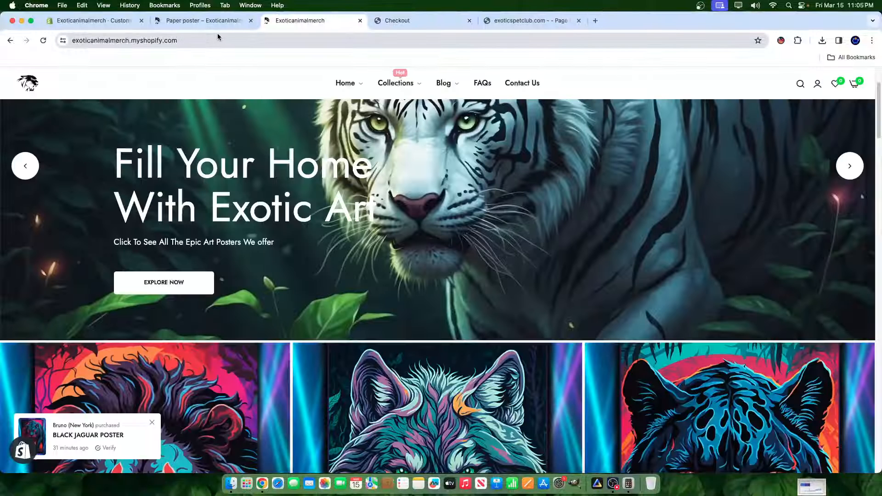
left_click(209, 22)
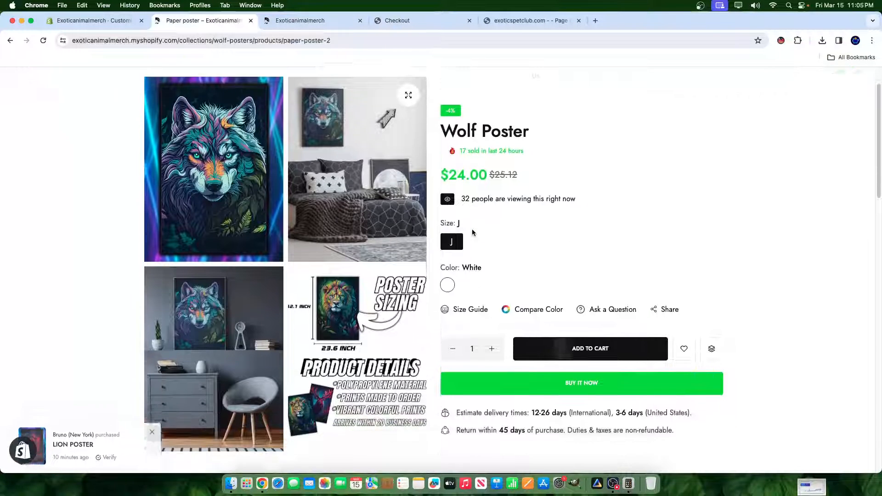
scroll(473, 232, "down", 15)
scroll(461, 230, "down", 3)
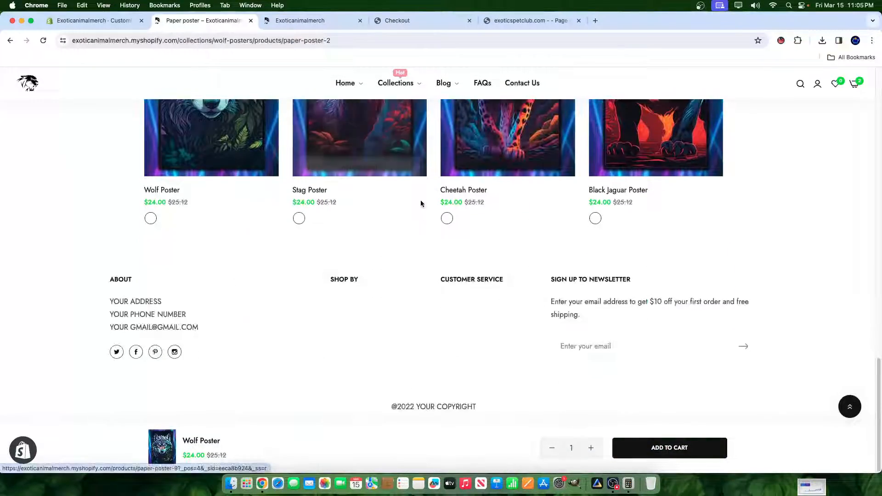
scroll(675, 205, "up", 15)
scroll(570, 196, "up", 4)
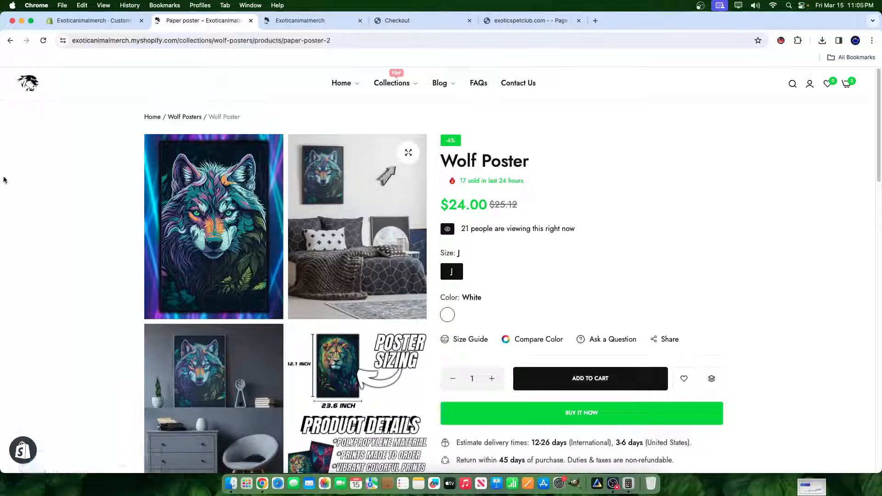
- Open the store's home page, browse to the new arrivals section and dismiss the Cyber Monday popup
left_click(28, 85)
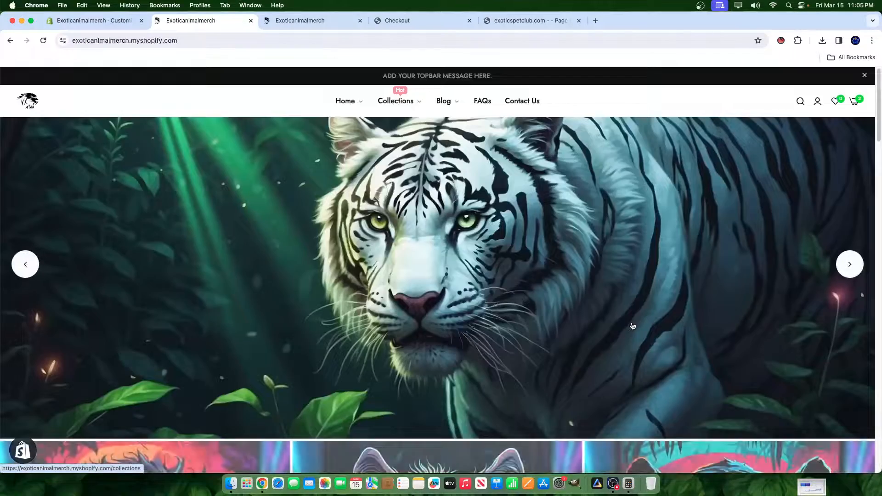
scroll(616, 323, "down", 7)
scroll(615, 323, "down", 7)
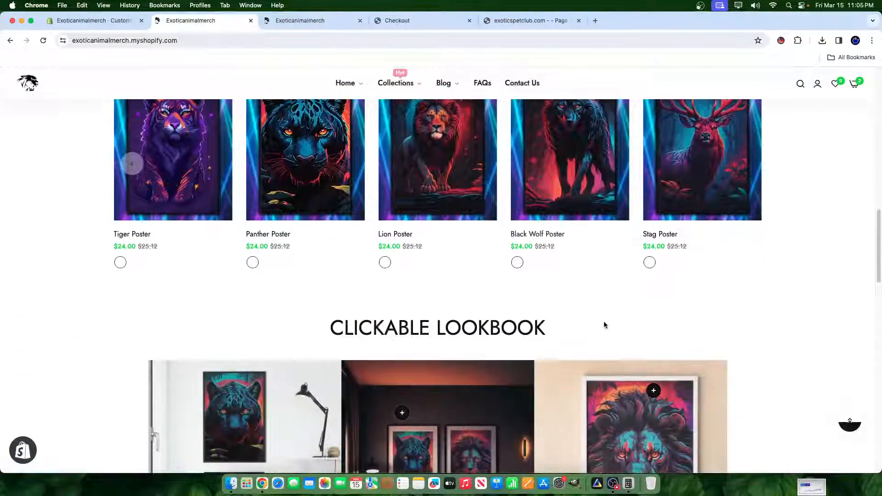
scroll(603, 324, "up", 2)
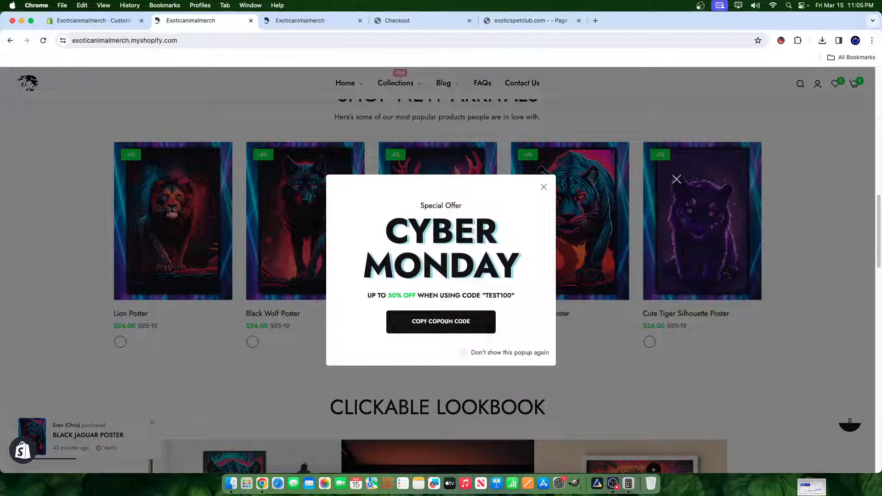
left_click(542, 188)
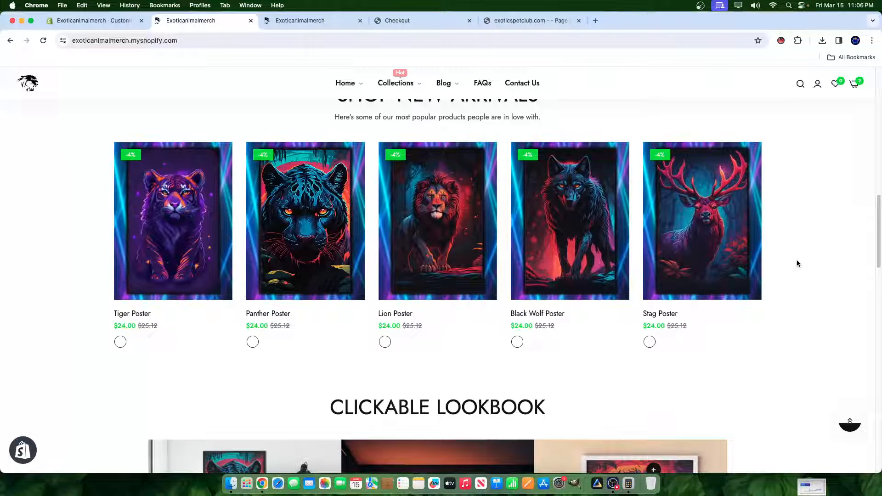
- Open the Wolf Poster with the green glowing outline from new arrivals and close the Cyber Monday popup with "Don't show this popup again" ticked
mouse_move(564, 266)
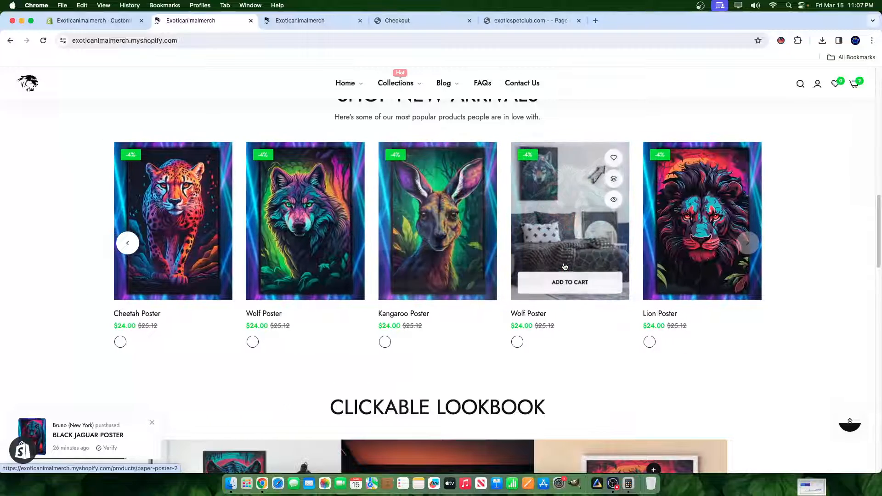
left_click(349, 251)
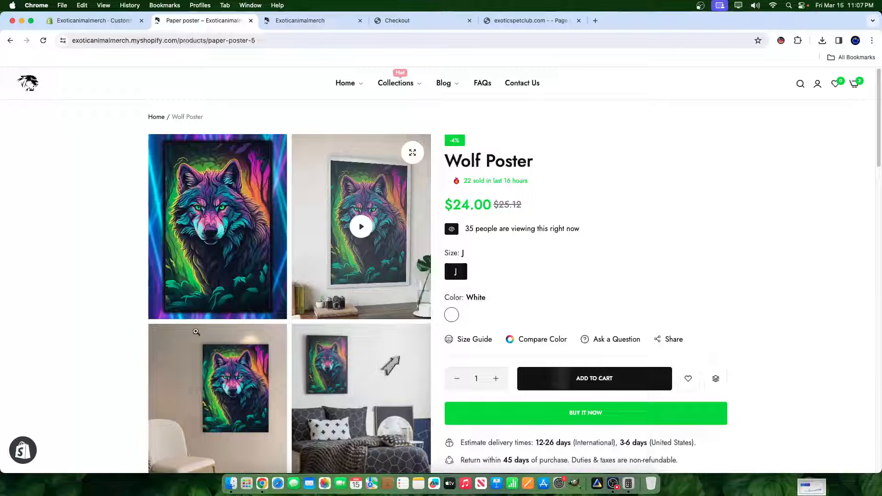
left_click(265, 269)
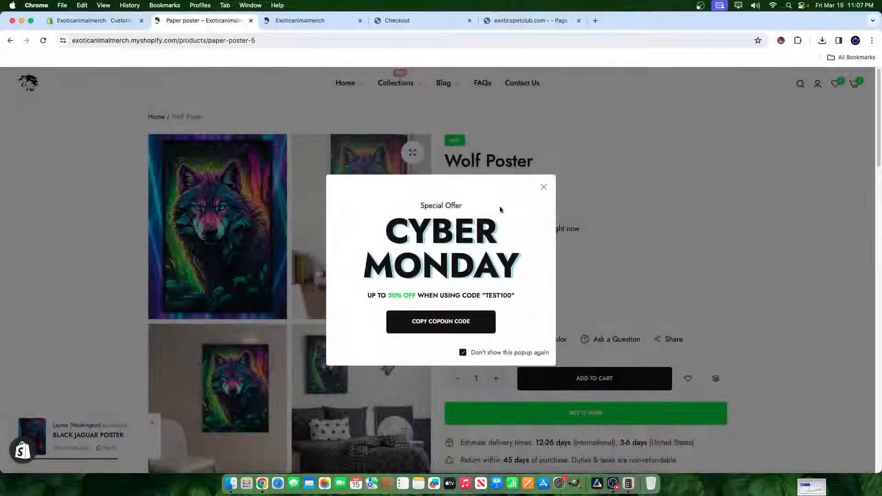
left_click(545, 188)
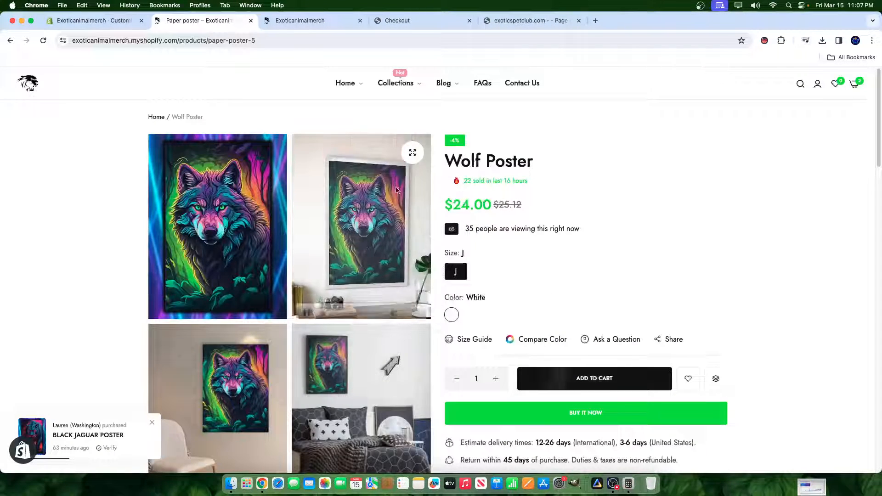
- Preview the Wolf Poster's product video full screen, exit it, and briefly check the OBS recording window
left_click(415, 304)
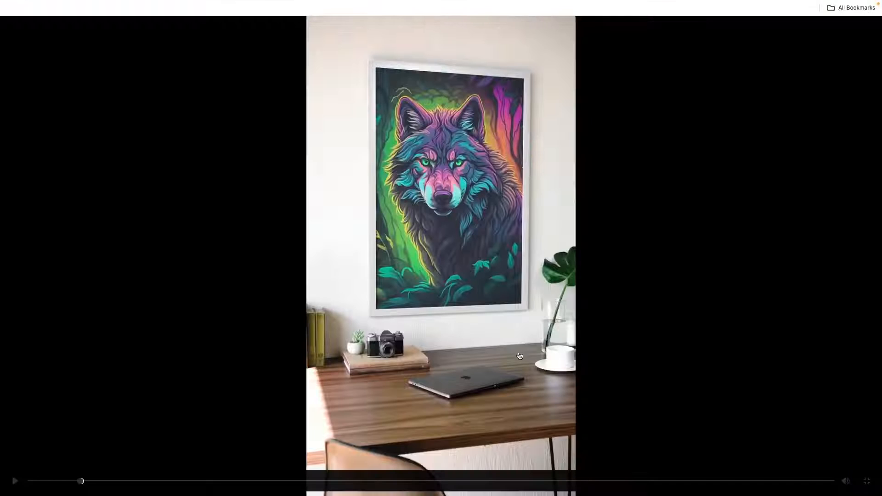
key("Escape")
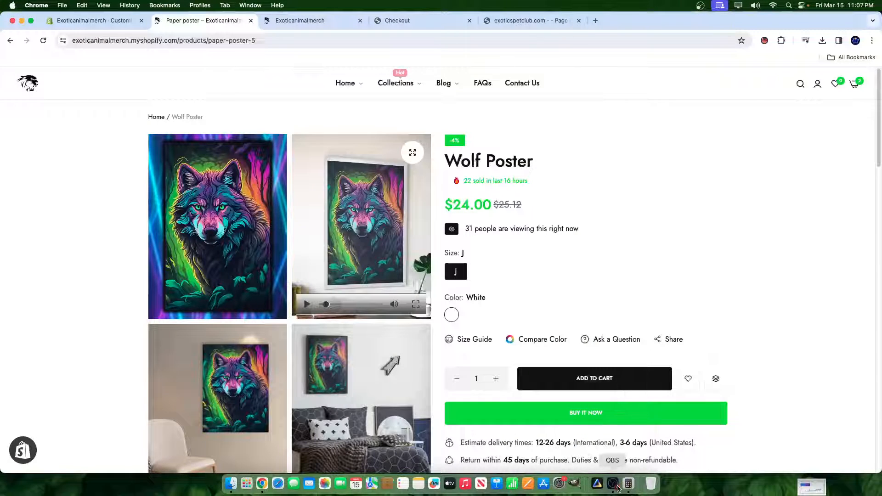
left_click(613, 483)
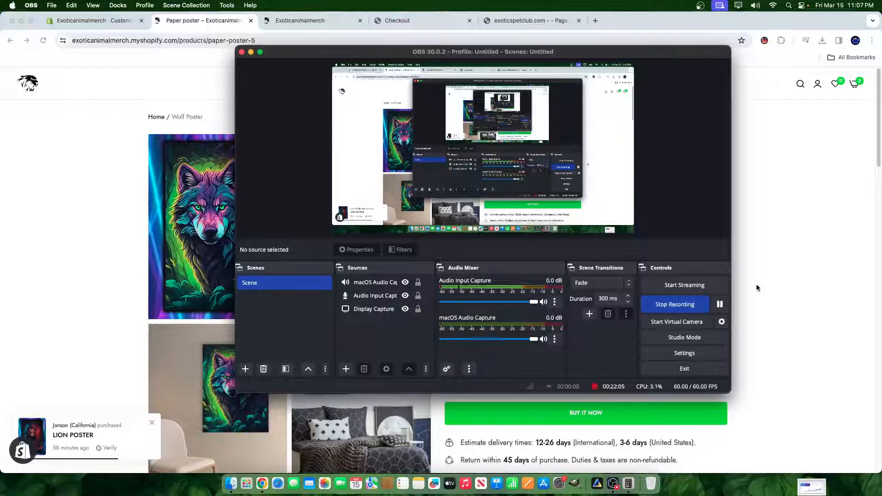
key("super+m")
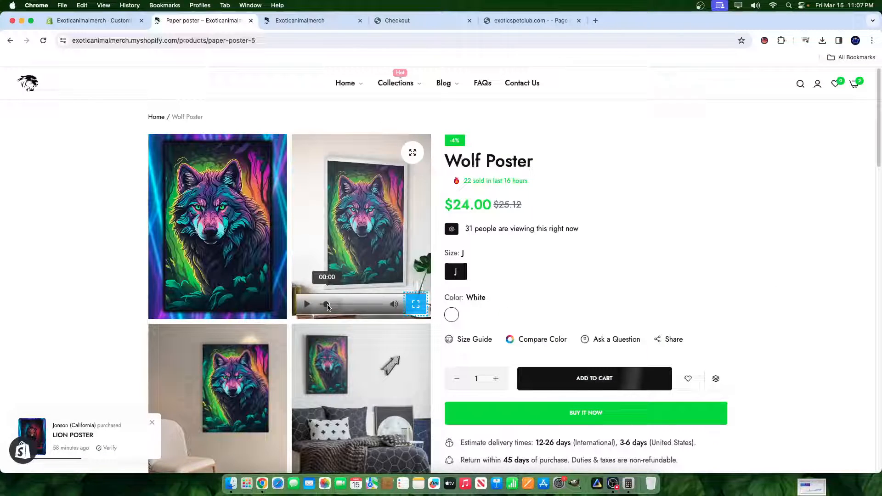
- Replay the product video, view it full screen from the enlarged gallery, and close the gallery
left_click_drag(325, 304, 316, 304)
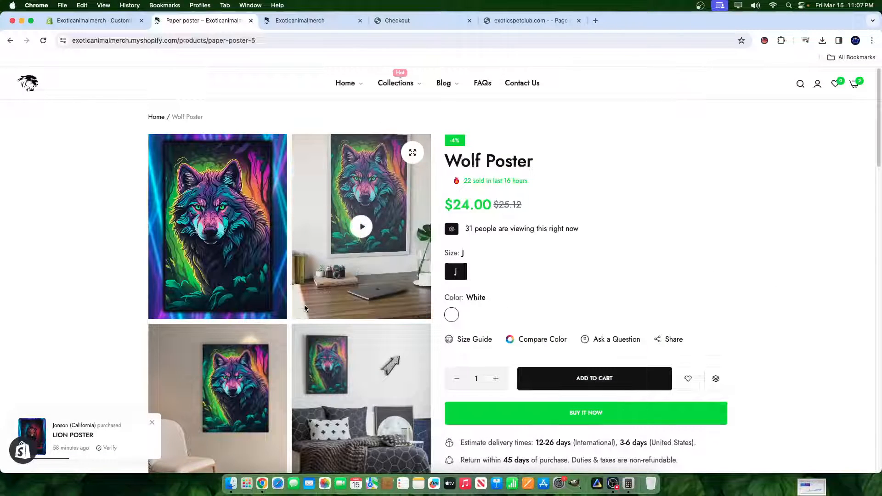
left_click(358, 230)
left_click(412, 152)
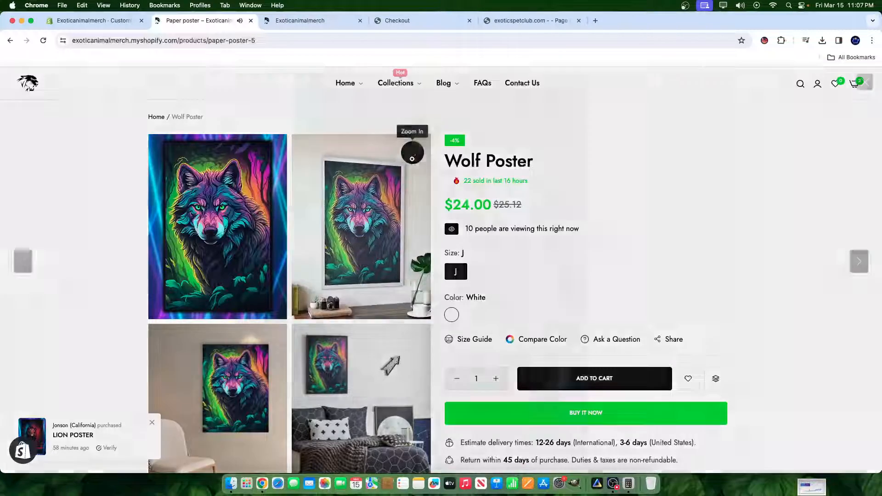
key("Right")
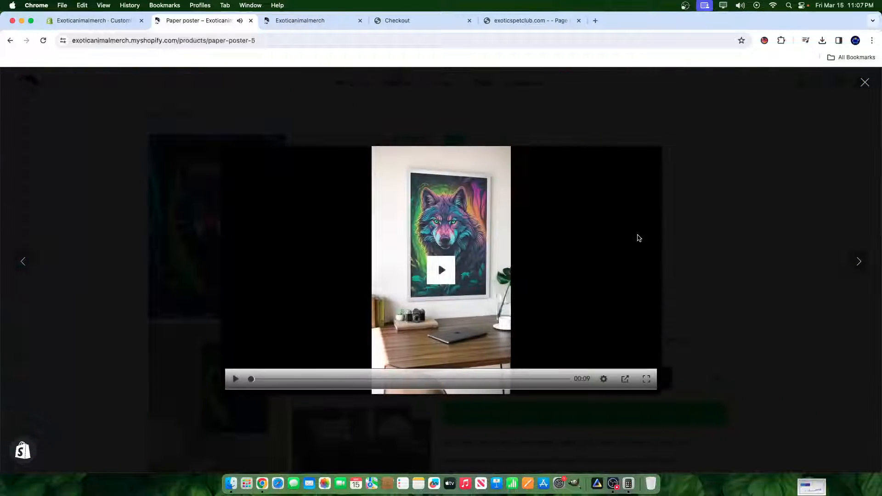
left_click(647, 378)
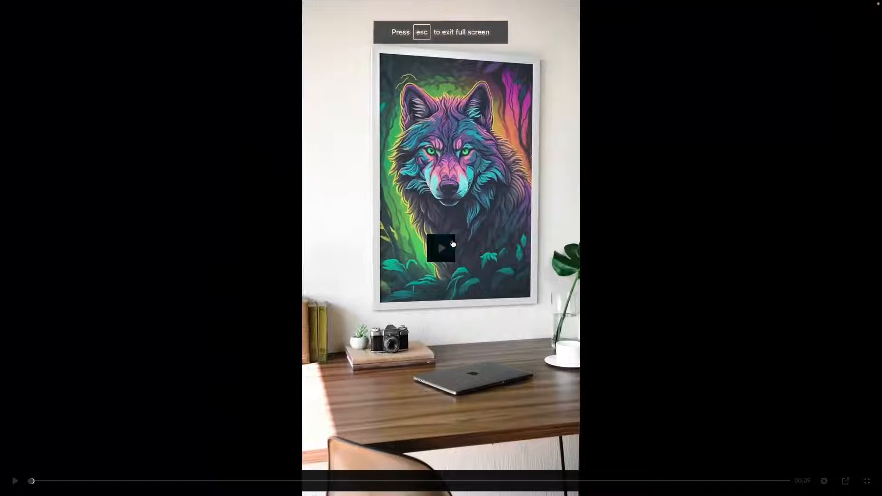
key("Escape")
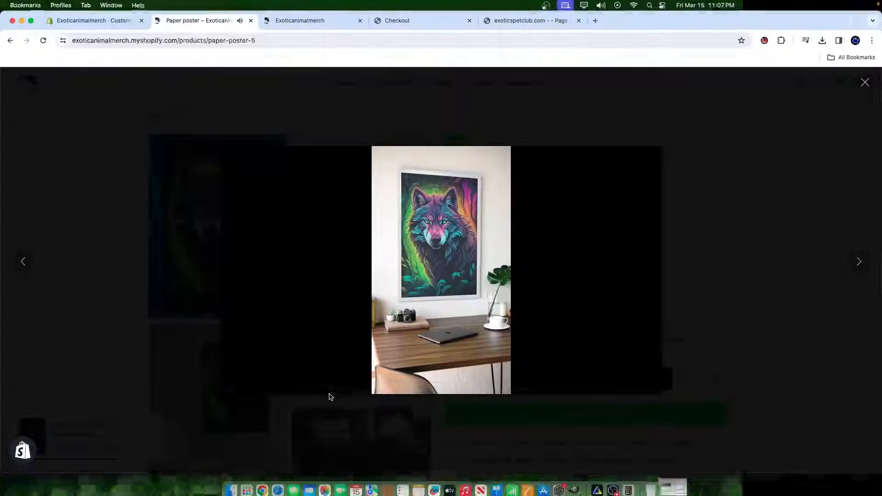
left_click(675, 331)
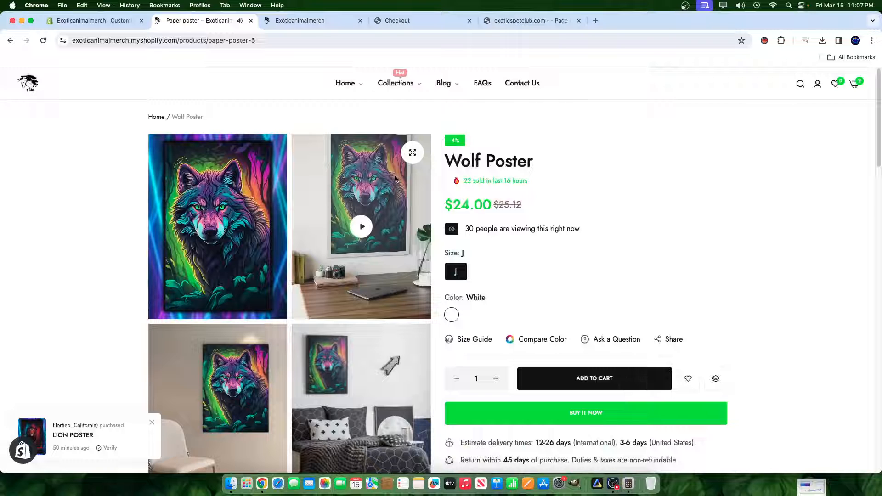
- Reopen the enlarged product gallery and play the wolf poster video inside it
left_click(404, 156)
left_click_drag(555, 344, 526, 327)
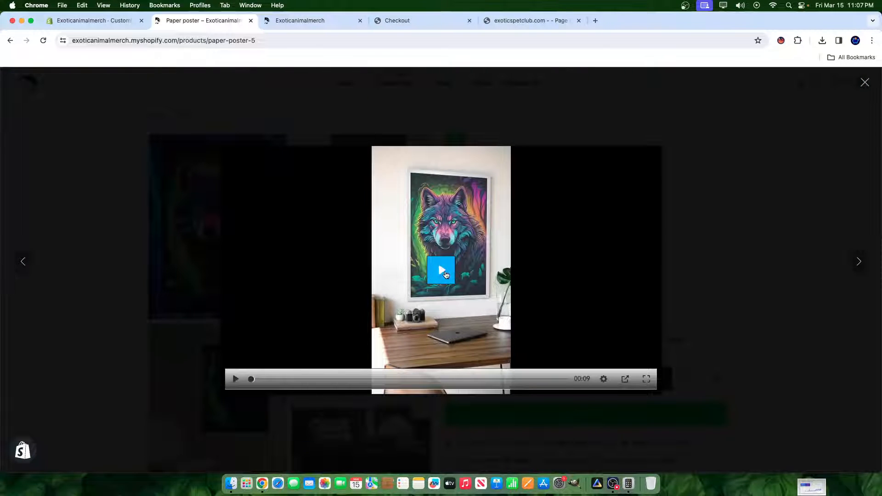
left_click(445, 274)
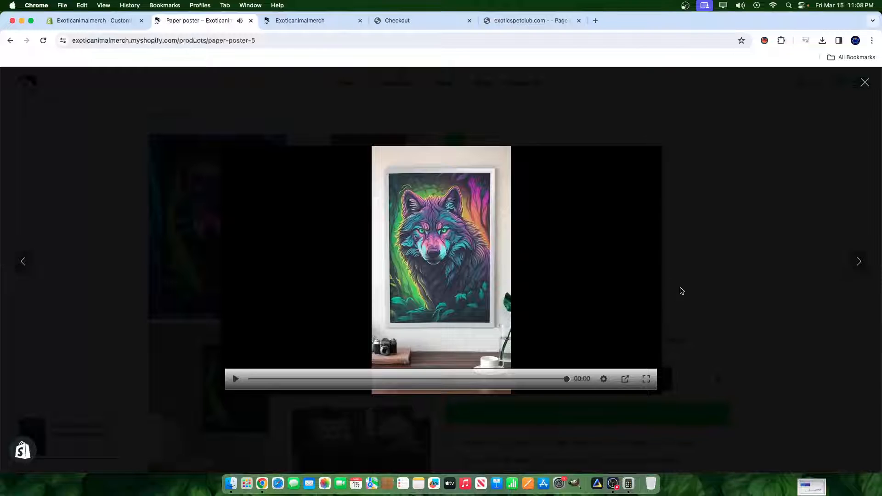
- Browse the remaining room mockups through to the poster sizing and product details image, and close the gallery
key("Right")
key("Right")
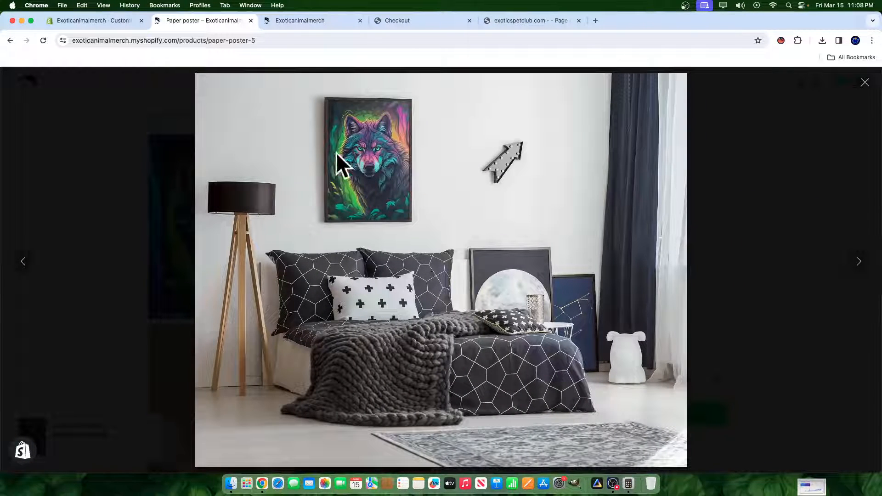
key("Right")
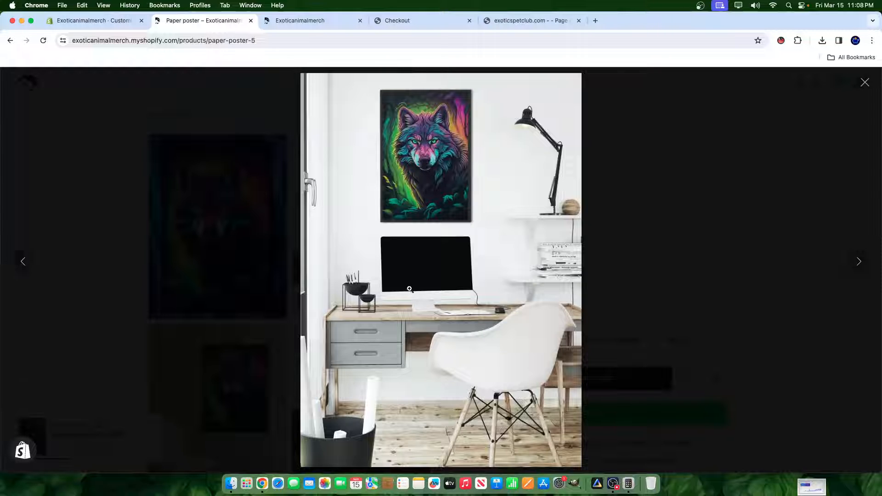
key("Right")
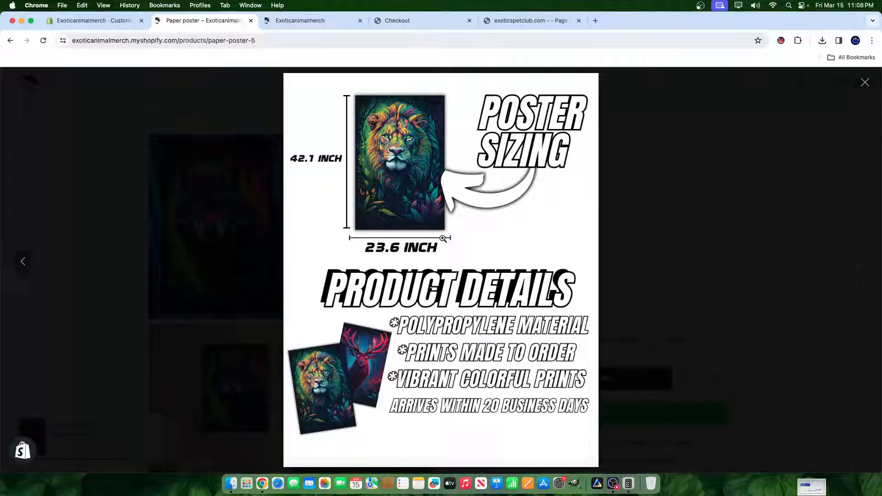
left_click(655, 294)
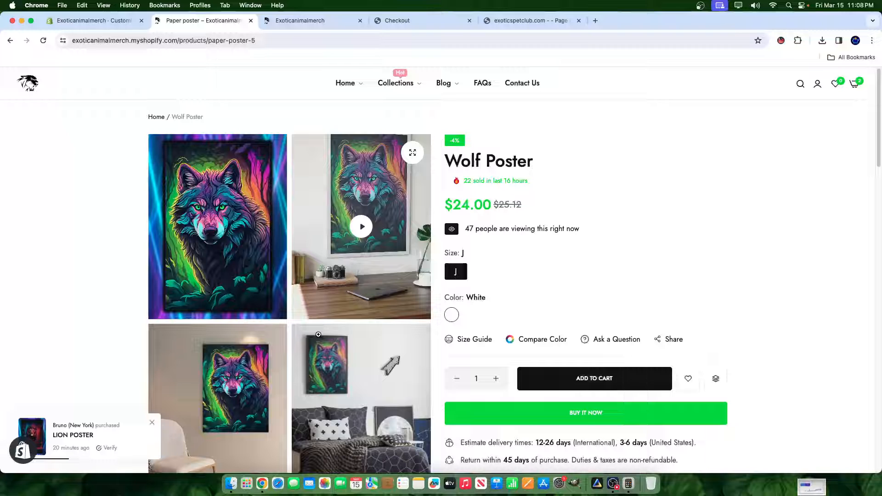
- Look through the Wolf Poster's product images, enlarge the bedroom mockup, and close the enlarged view
scroll(331, 327, "down", 4)
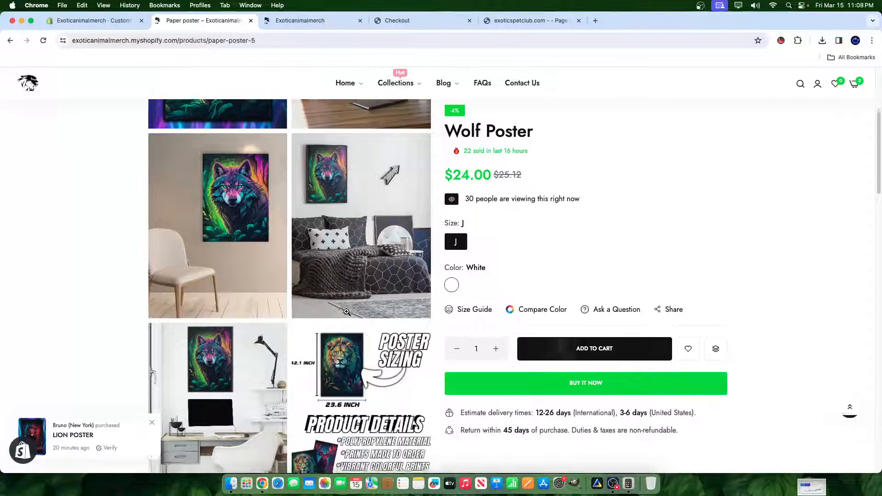
scroll(339, 218, "down", 2)
scroll(339, 217, "up", 2)
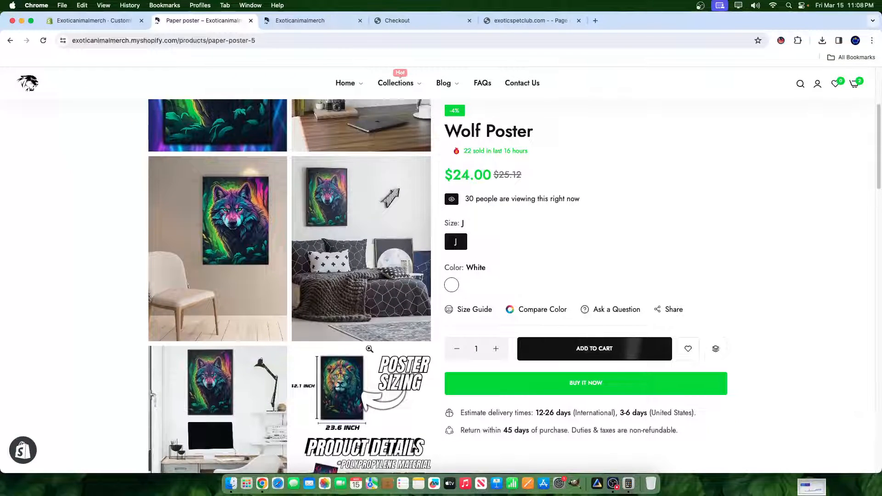
left_click(373, 320)
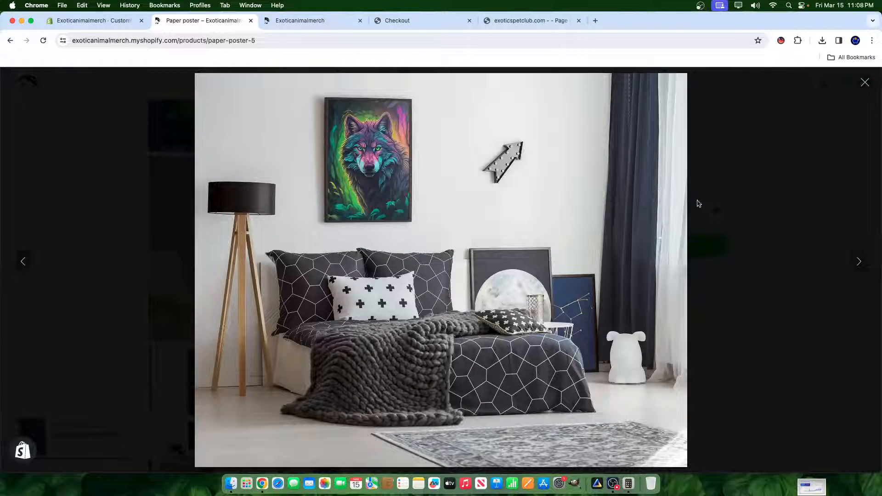
left_click(723, 199)
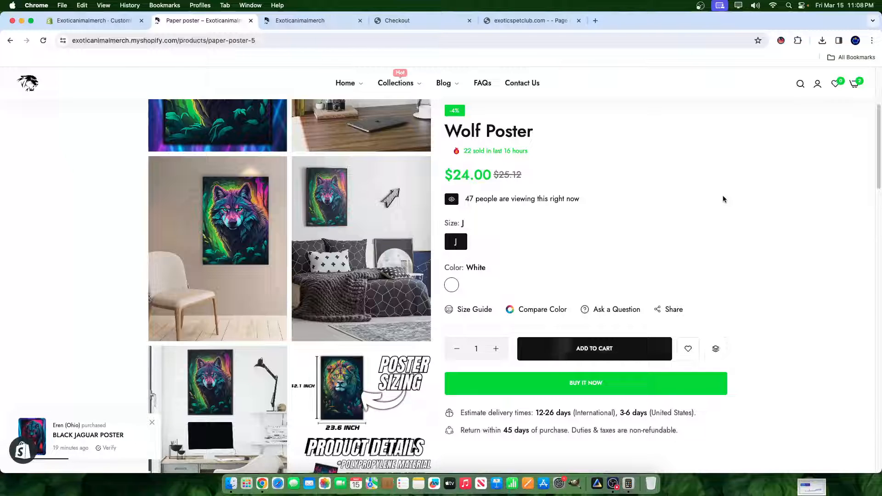
- Reopen the enlarged bedroom mockup twice to examine the poster in the room, closing the gallery each time
left_click(357, 242)
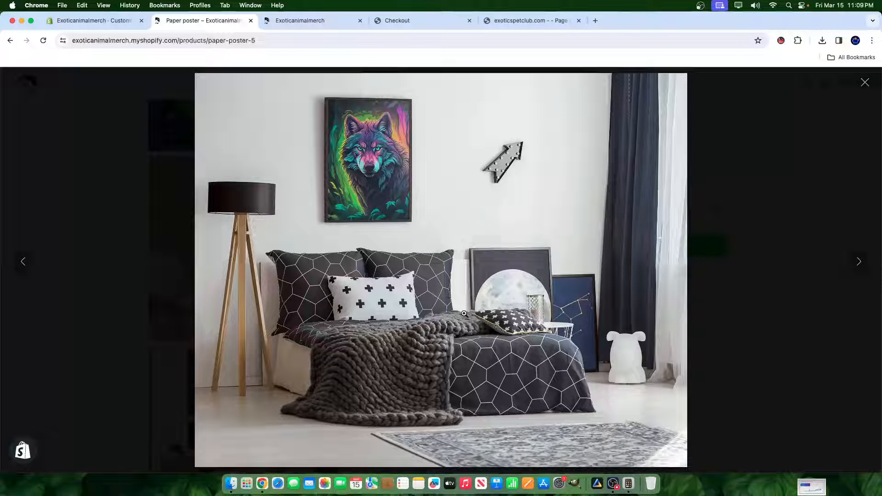
left_click(829, 253)
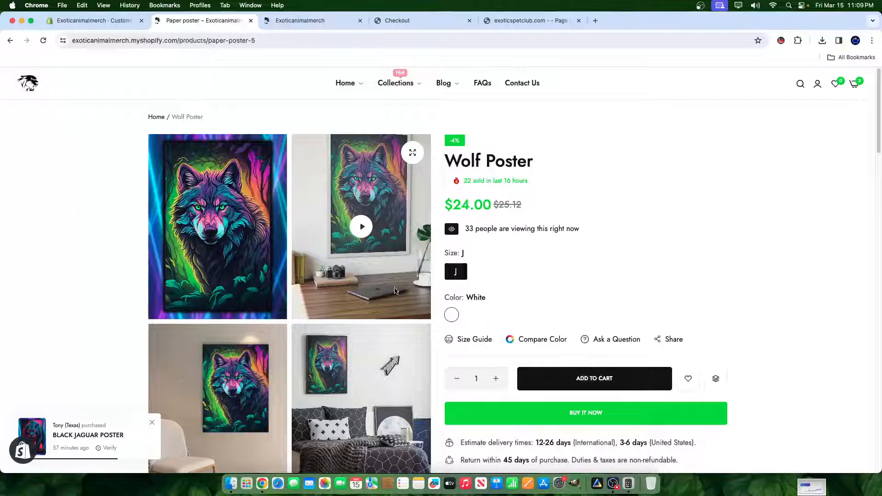
scroll(394, 290, "down", 3)
left_click(394, 293)
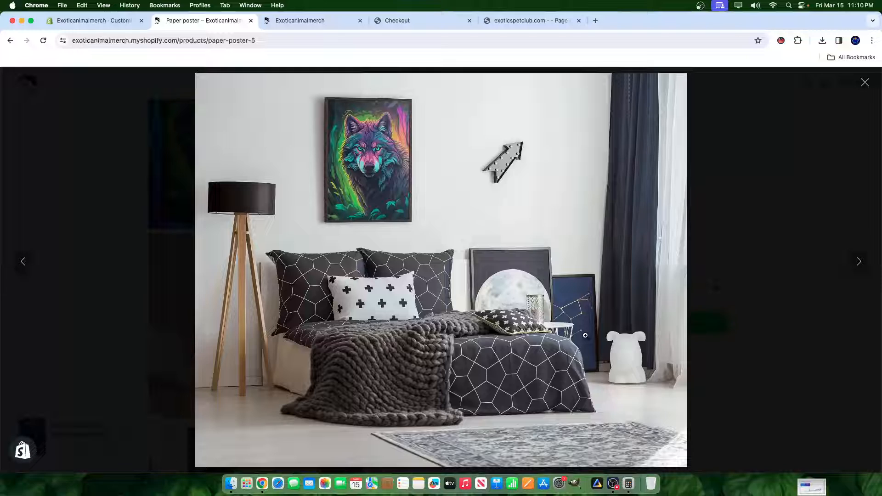
left_click(741, 340)
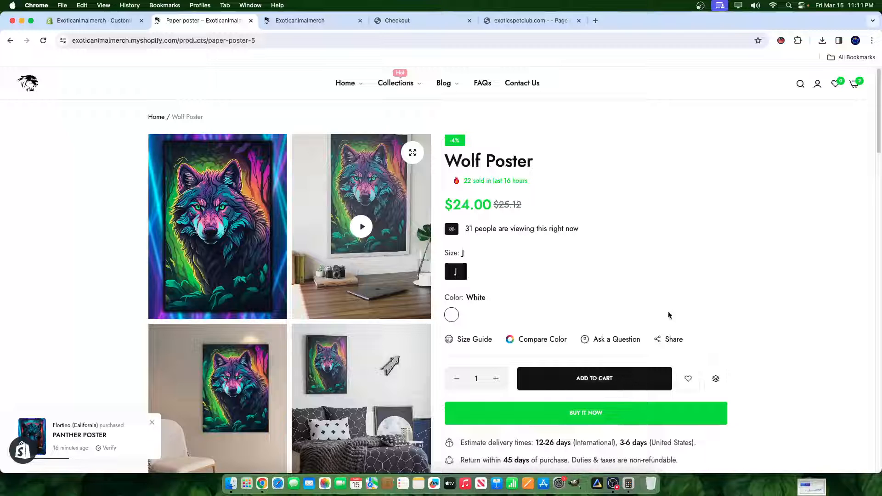
- Review the Wolf Poster page's recent-sales line, price, room mockups and purchase options
left_click_drag(462, 181, 491, 208)
left_click(490, 208)
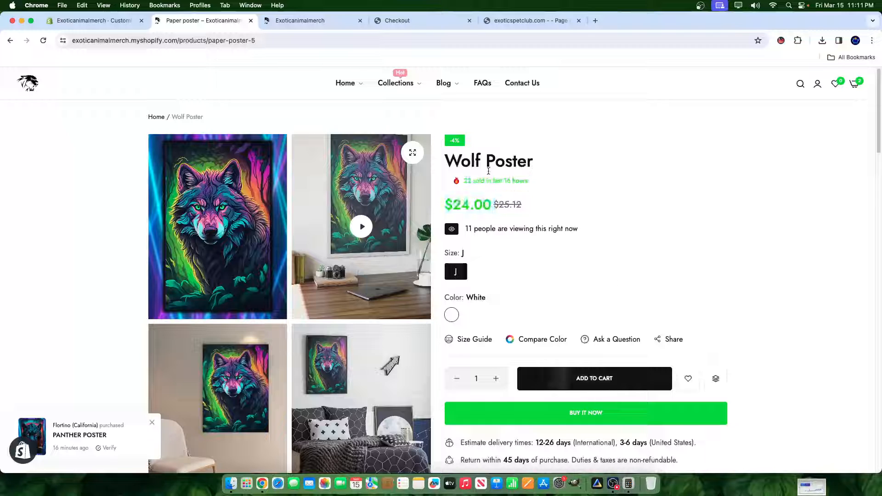
scroll(361, 250, "down", 15)
scroll(403, 261, "up", 12)
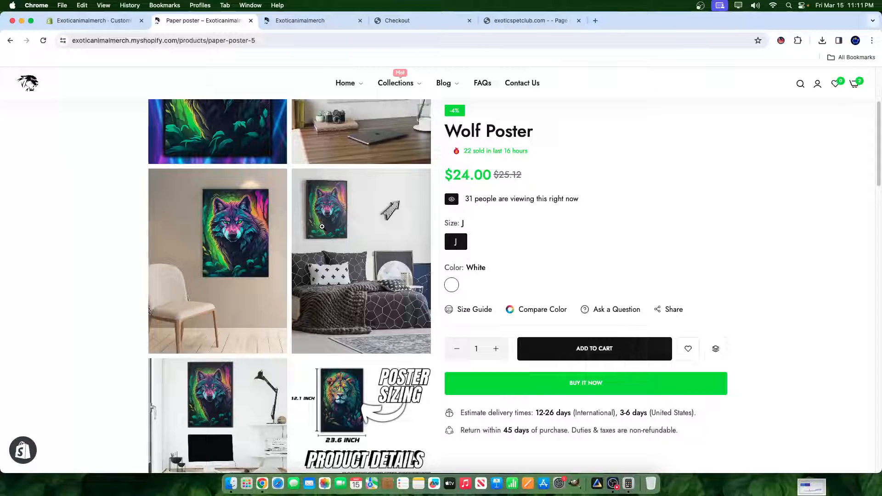
mouse_move(384, 93)
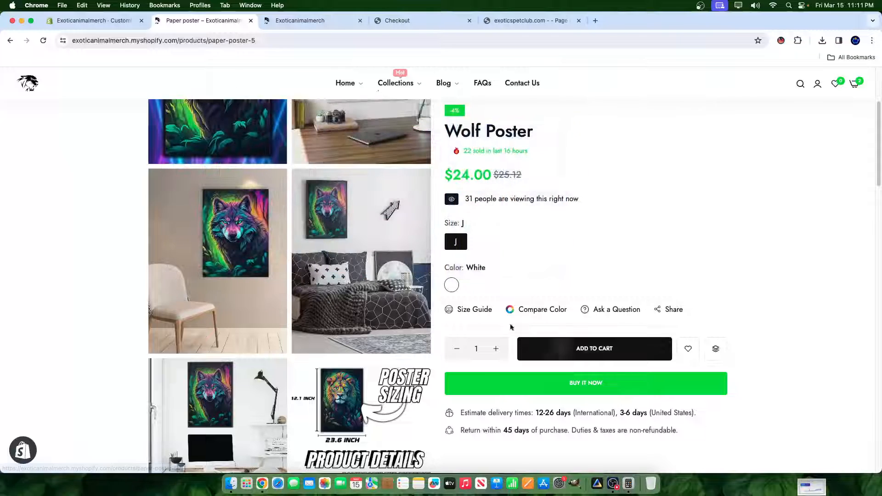
scroll(400, 291, "down", 8)
scroll(329, 233, "up", 9)
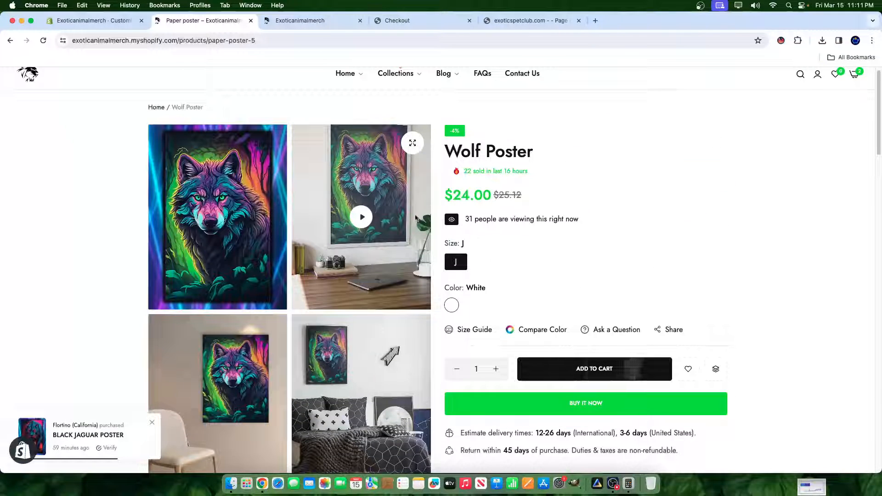
- Open the store's home page, view the poster collection banners, and dismiss the Cyber Monday special offer popup
left_click(33, 85)
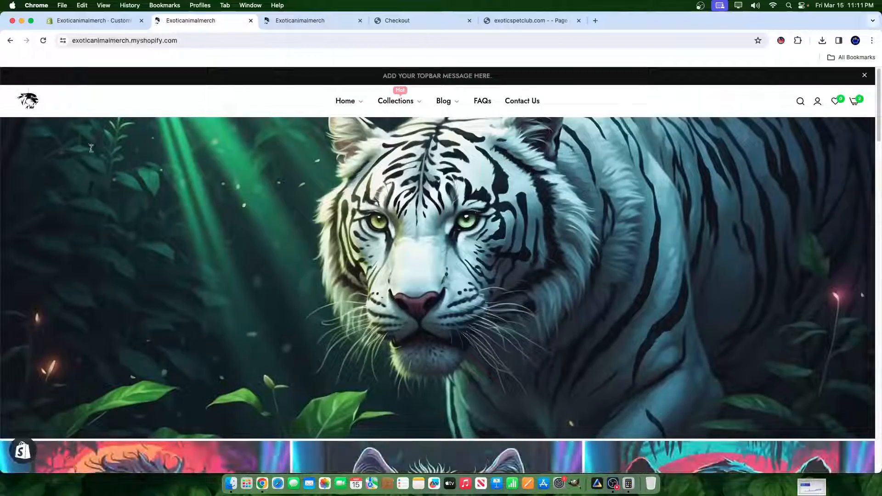
scroll(571, 232, "down", 8)
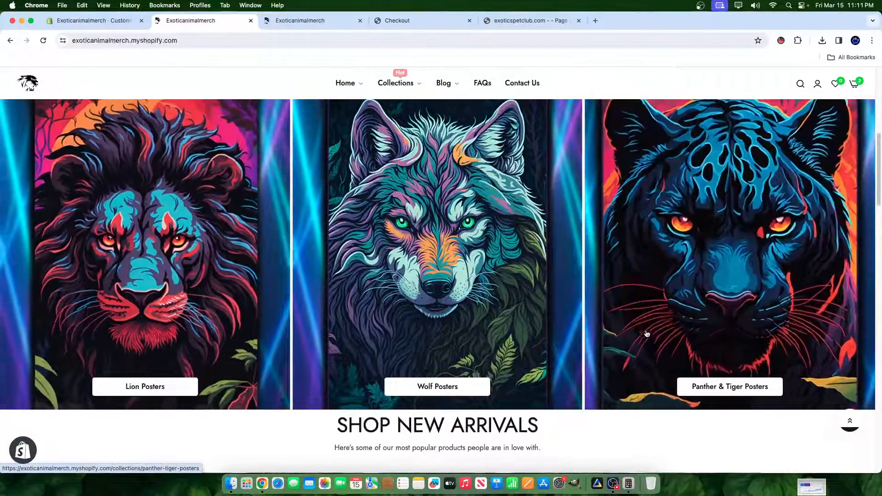
scroll(369, 276, "down", 4)
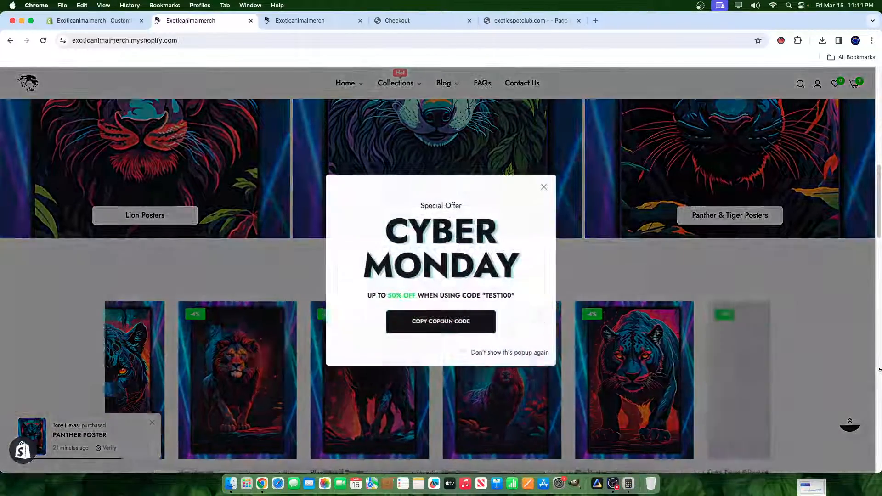
left_click(797, 238)
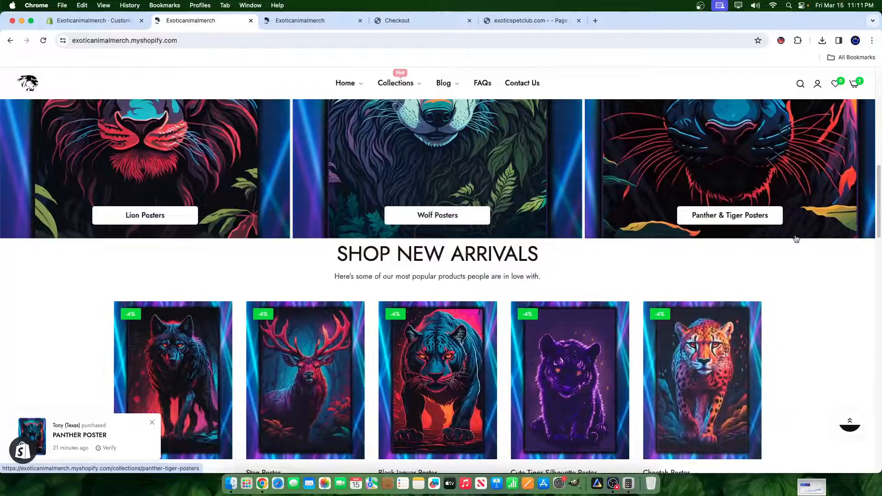
- Review the home page from the white tiger banner through the newsletter signup and Bestseller Product sections
scroll(744, 201, "up", 10)
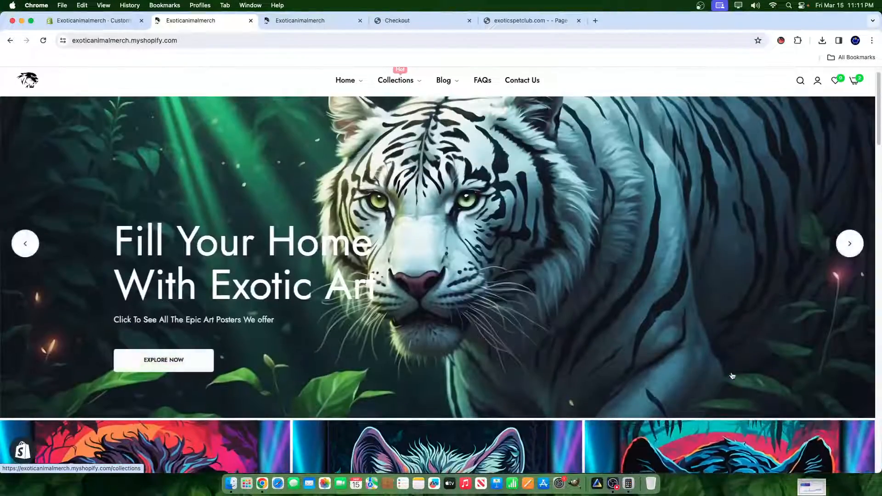
scroll(675, 353, "down", 10)
scroll(666, 356, "down", 15)
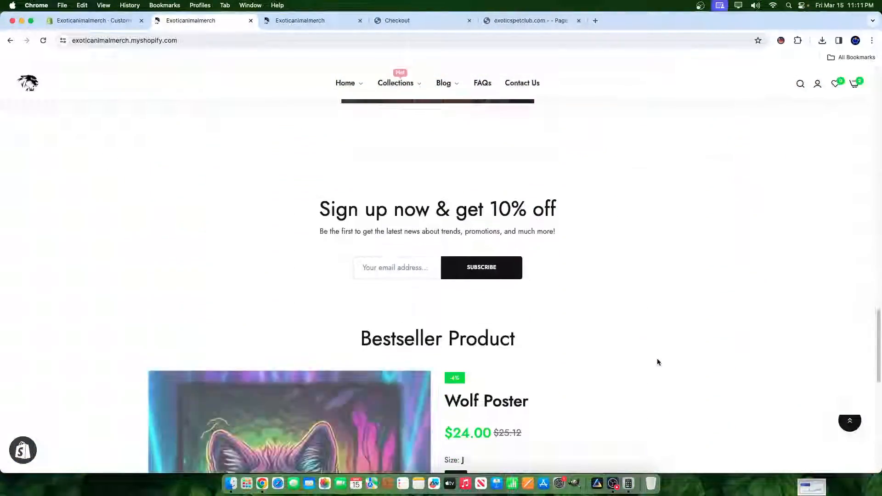
scroll(654, 360, "down", 5)
scroll(536, 348, "up", 20)
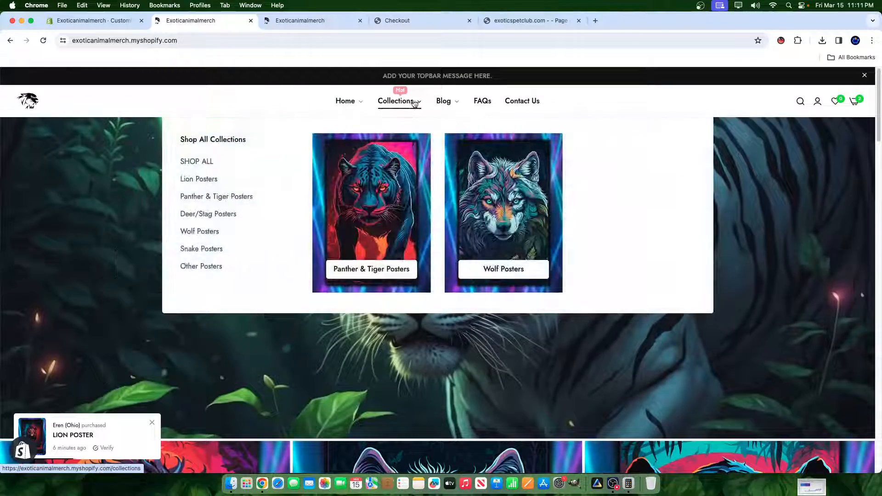
- Open the Wolf Posters collection and look over its category banners and product listing
left_click(530, 229)
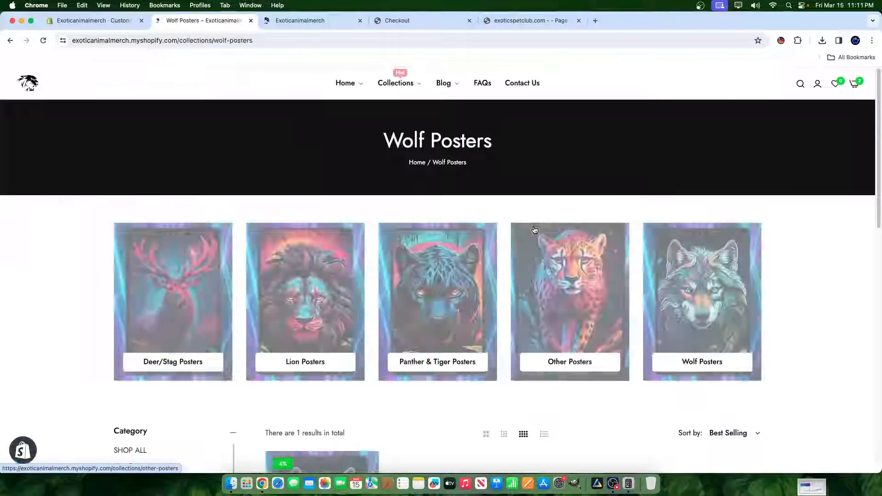
scroll(439, 266, "down", 5)
scroll(438, 267, "up", 2)
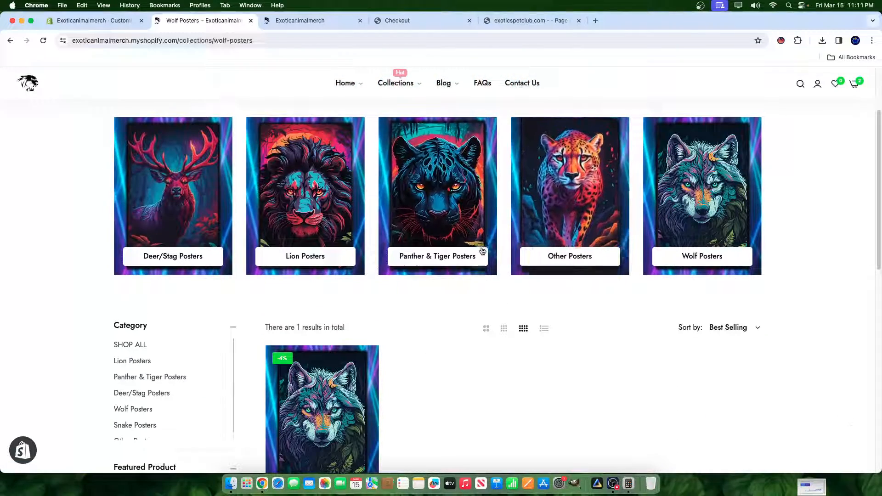
- Open the Panther & Tiger Posters collection, look over its products, and switch to the OBS recording window
left_click(450, 231)
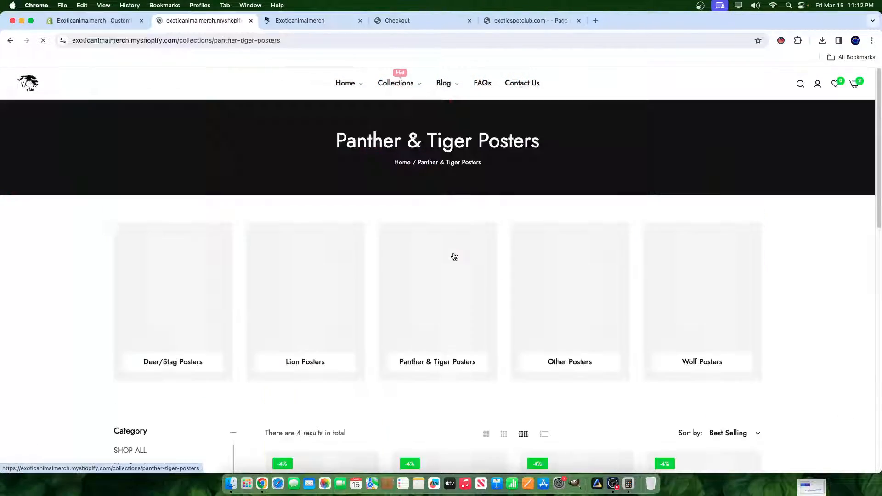
scroll(450, 262, "down", 4)
scroll(449, 268, "down", 3)
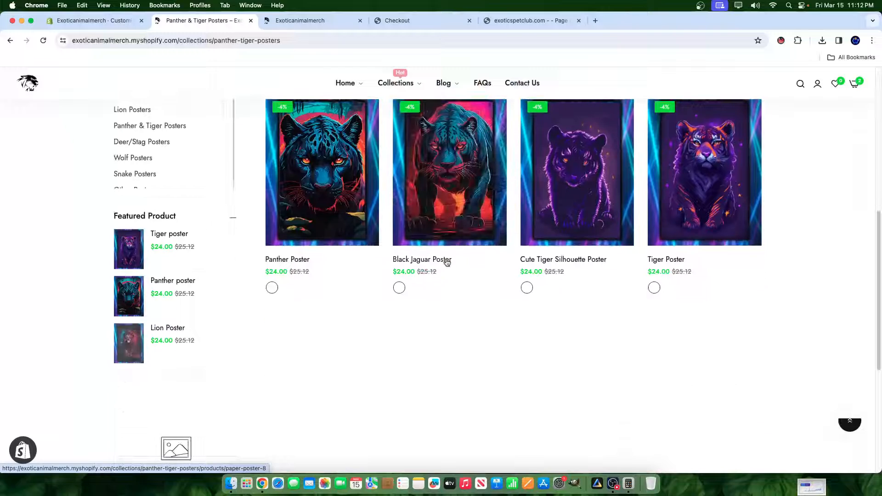
left_click(612, 483)
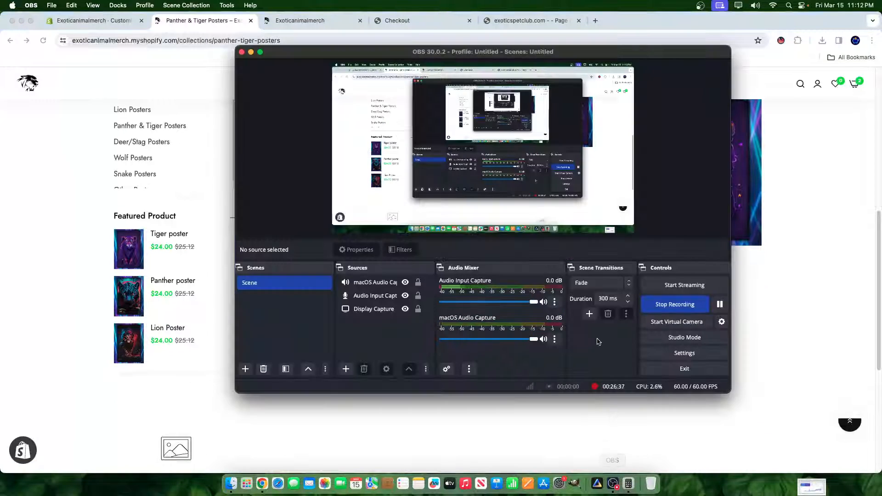